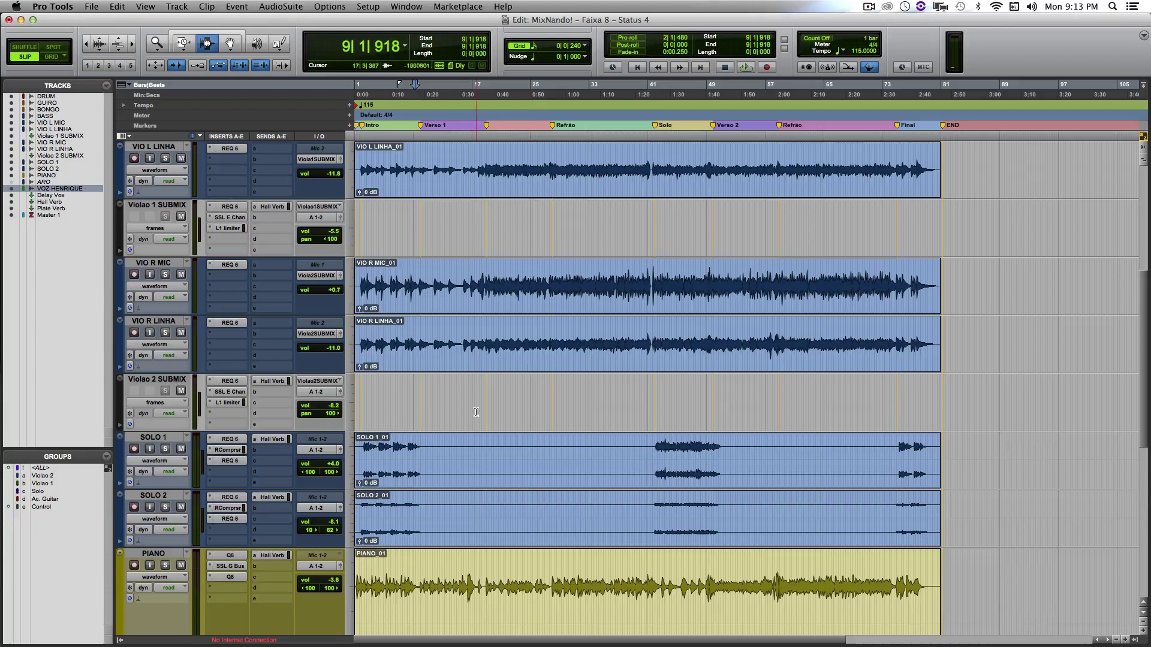
# Review the session's full track list in the Edit window, from DRUM down to Master 1
pyautogui.scroll(-3, 476, 412)
pyautogui.scroll(-3, 476, 411)
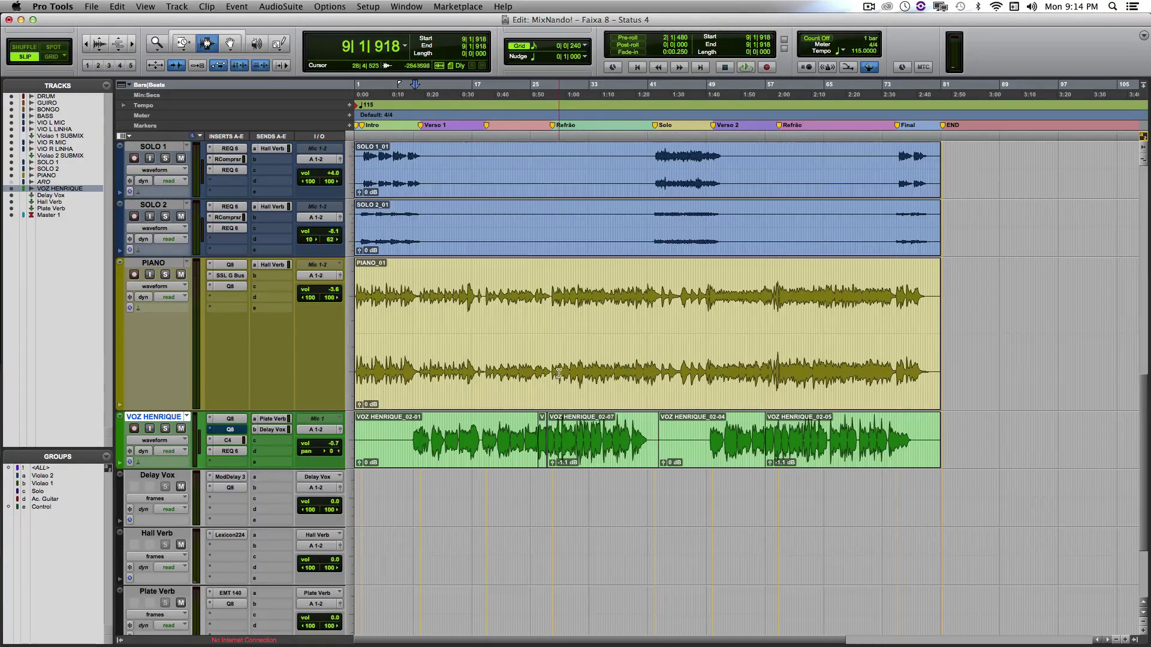
pyautogui.scroll(7, 558, 367)
pyautogui.scroll(3, 558, 374)
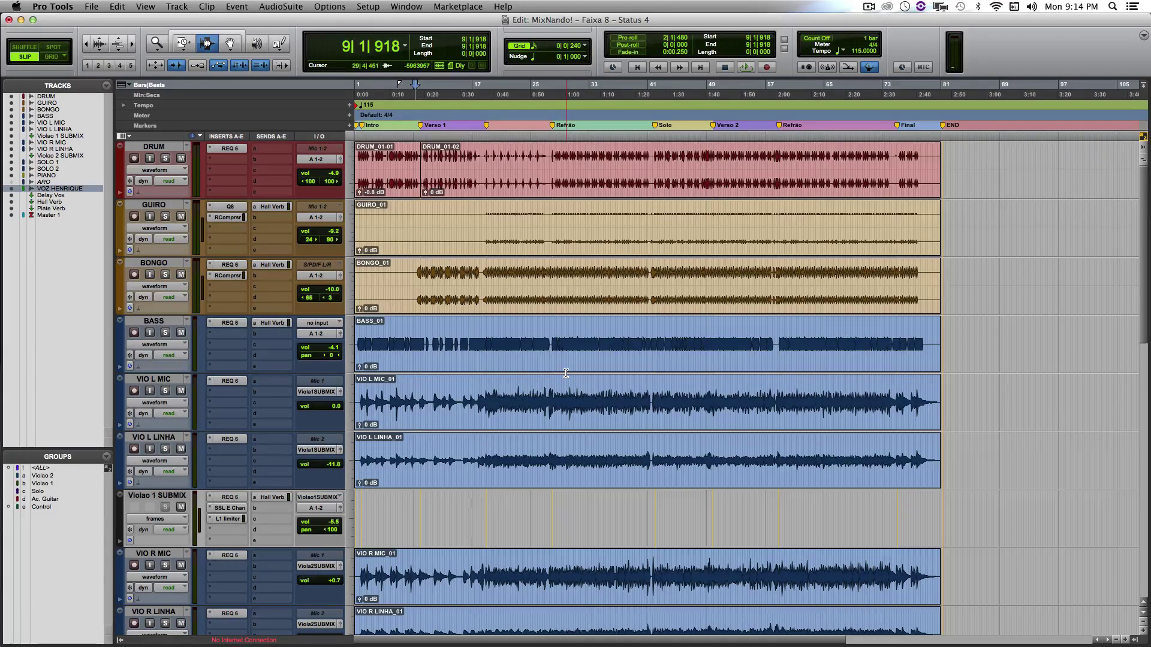
pyautogui.scroll(-2, 566, 374)
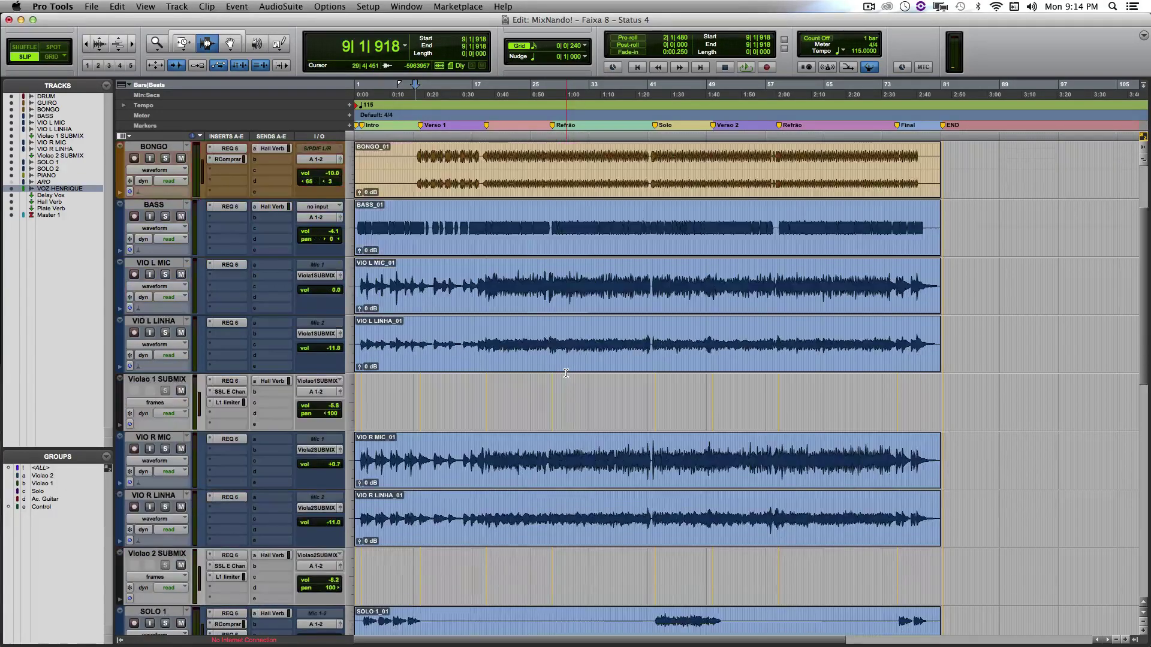
pyautogui.scroll(2, 566, 373)
pyautogui.scroll(-5, 564, 376)
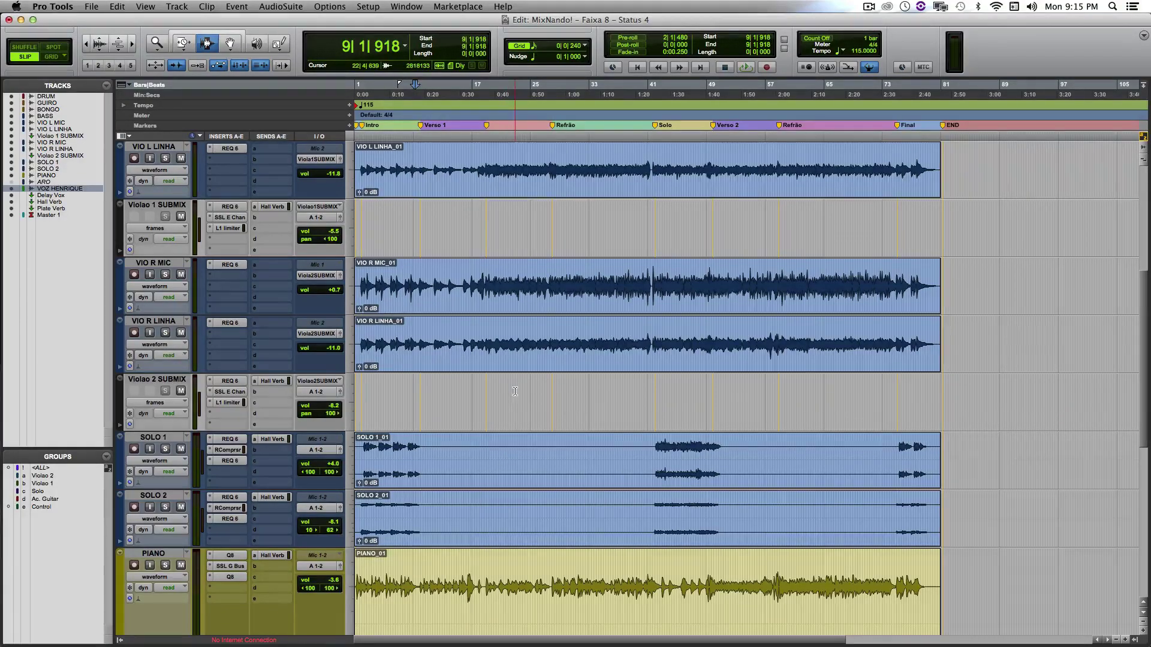
pyautogui.scroll(5, 515, 391)
pyautogui.scroll(-5, 515, 391)
pyautogui.scroll(-3, 499, 507)
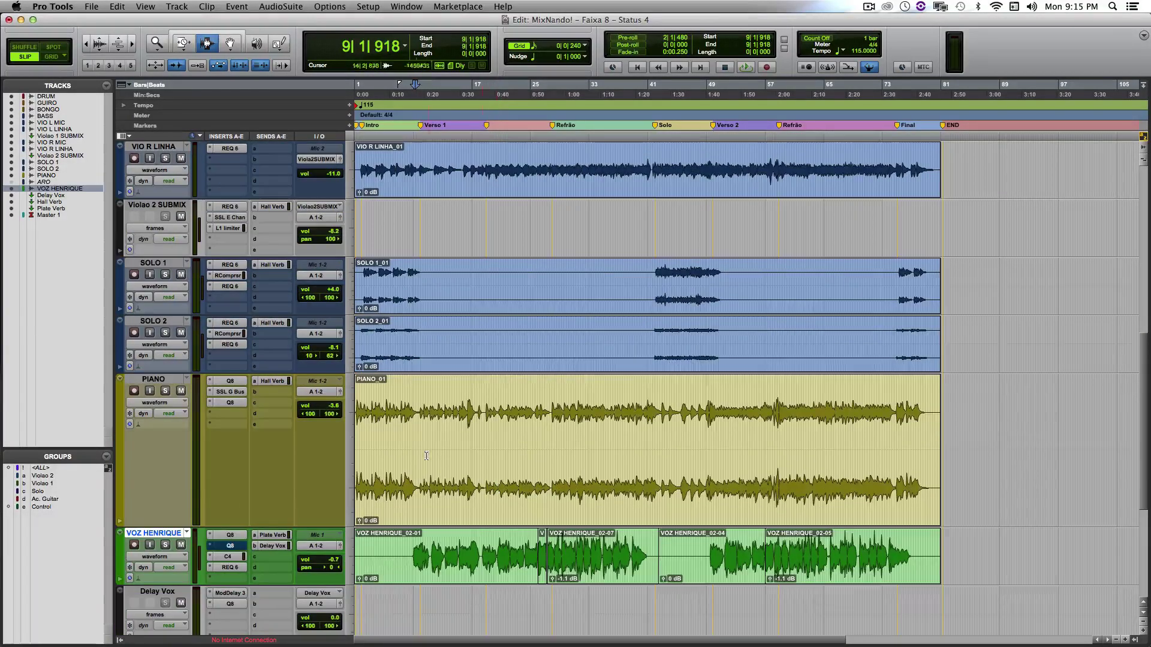
pyautogui.scroll(-3, 427, 526)
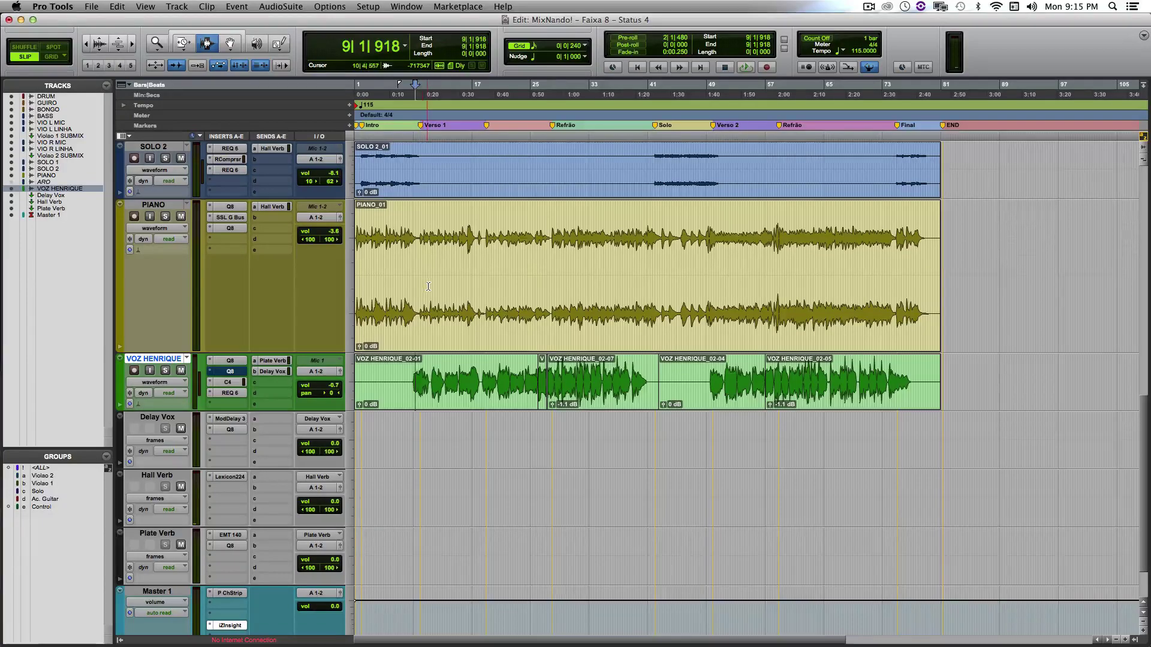
pyautogui.scroll(10, 432, 286)
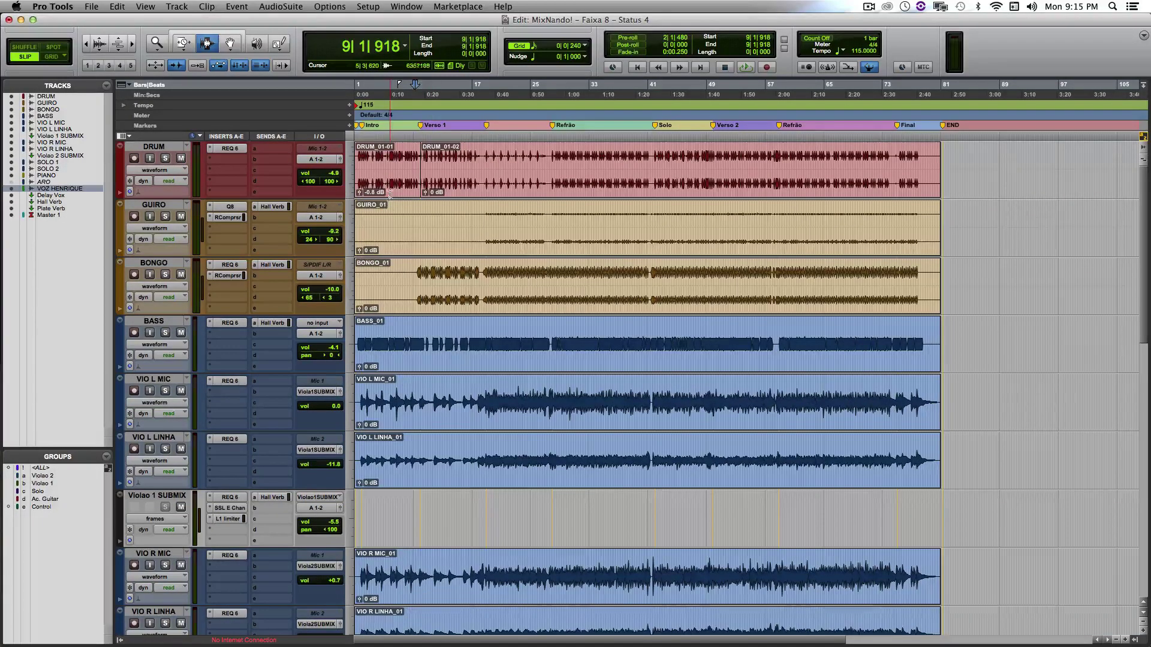
# Place the edit cursor near the start of the DRUM track, and at the vocal entry in Verse 1
pyautogui.click(365, 165)
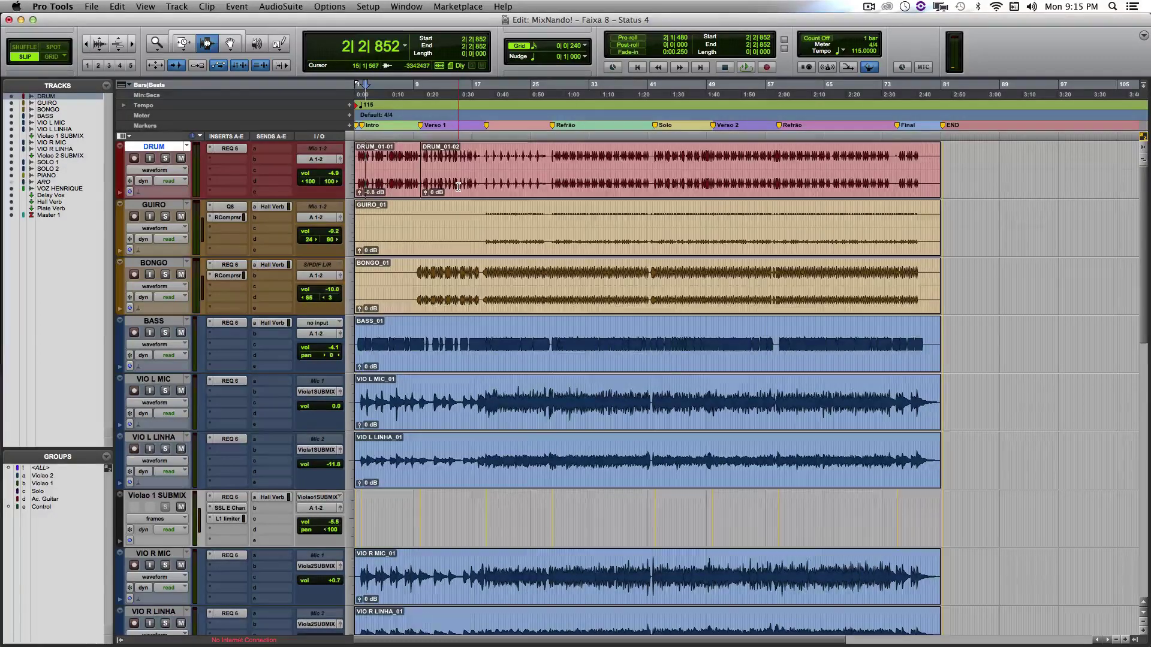
pyautogui.scroll(-2, 458, 188)
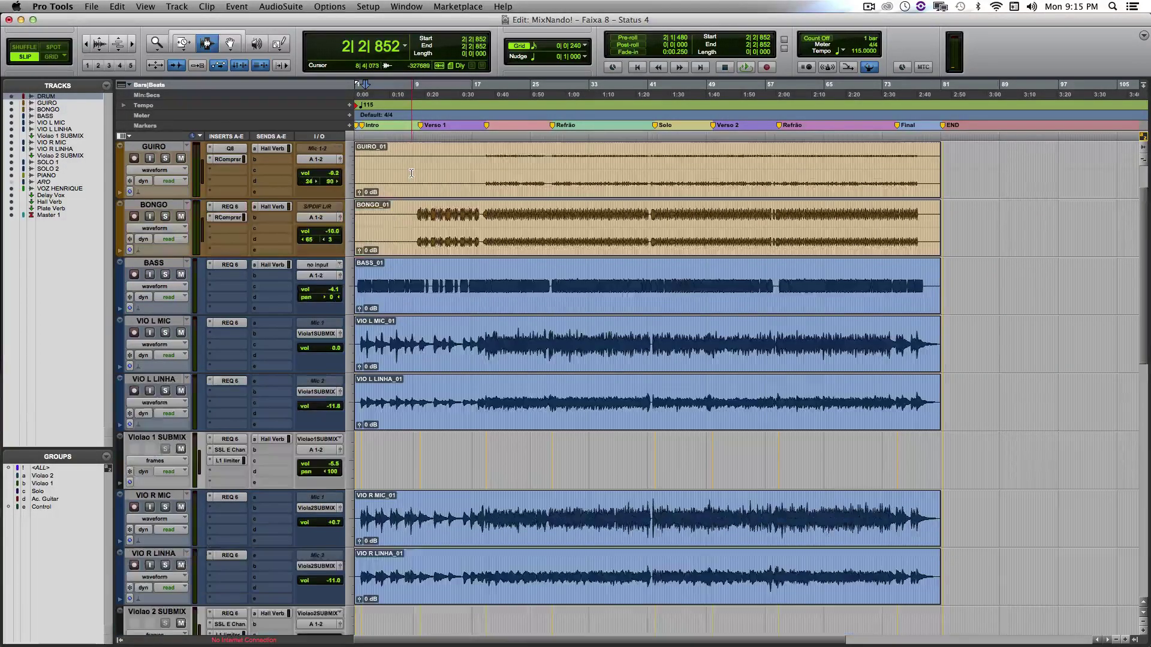
pyautogui.scroll(-10, 413, 431)
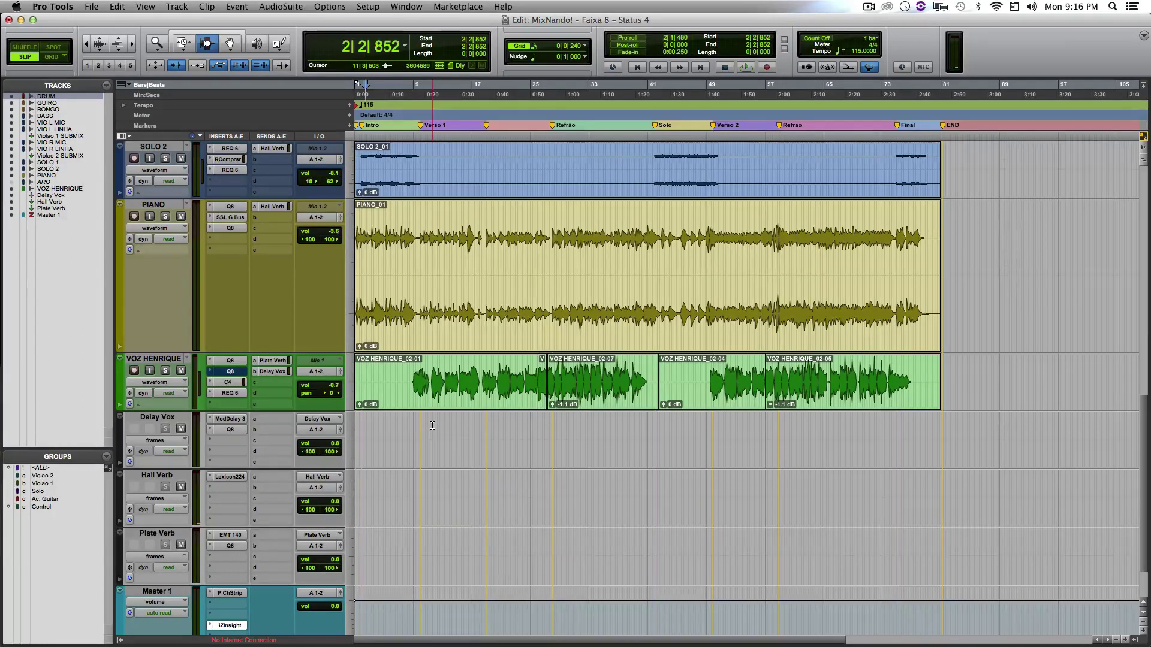
pyautogui.click(421, 387)
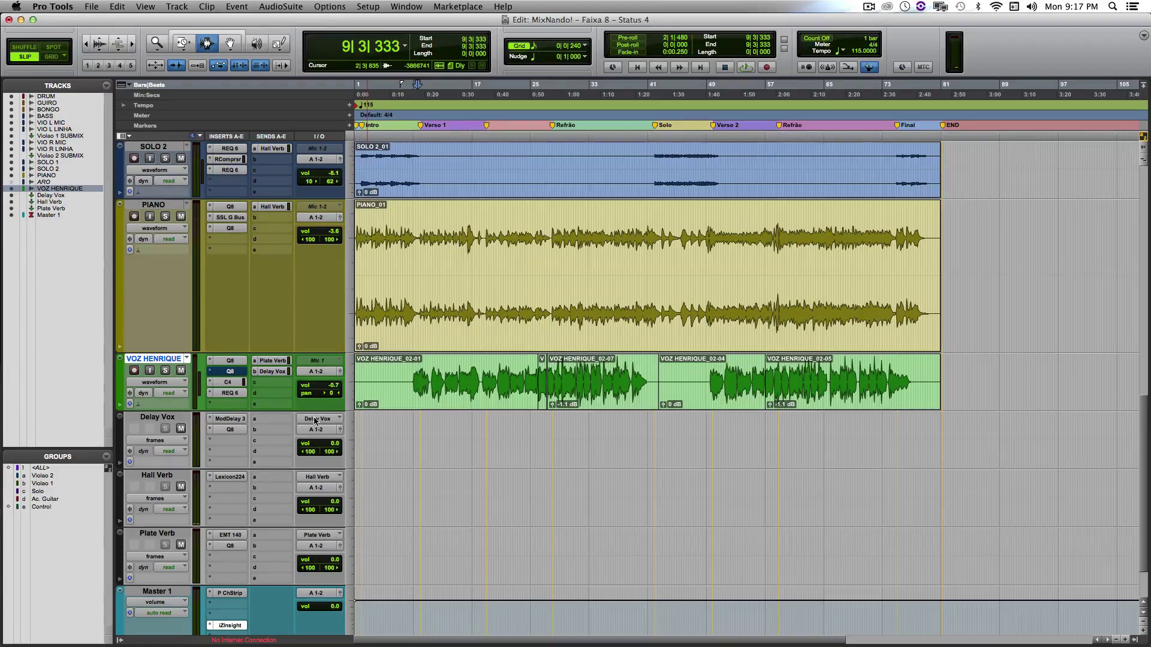
# Inspect the Mod Delay III and Q8 equalizer inserts on the Delay Vox track, closing each plug-in
pyautogui.click(228, 419)
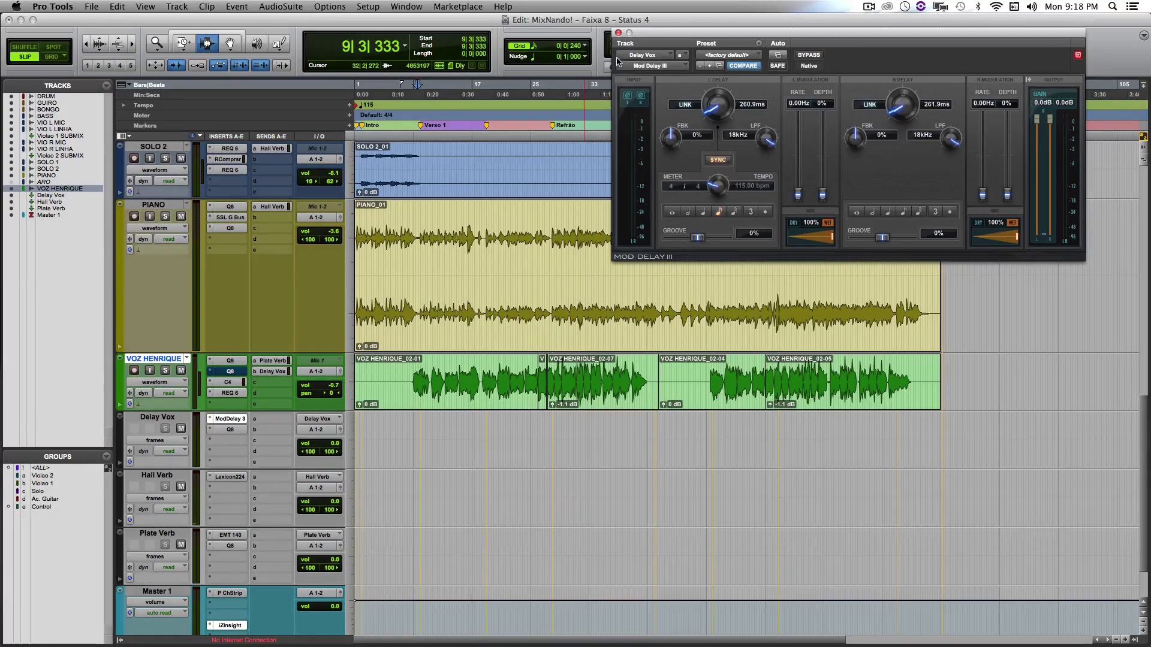
pyautogui.click(618, 32)
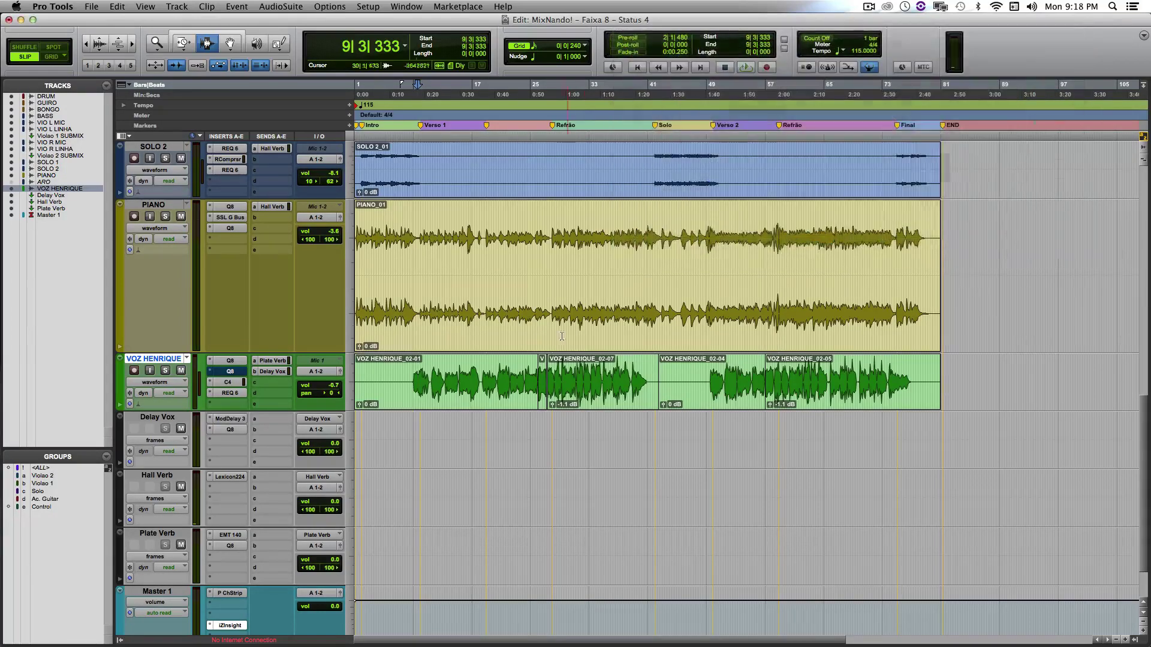
pyautogui.click(243, 430)
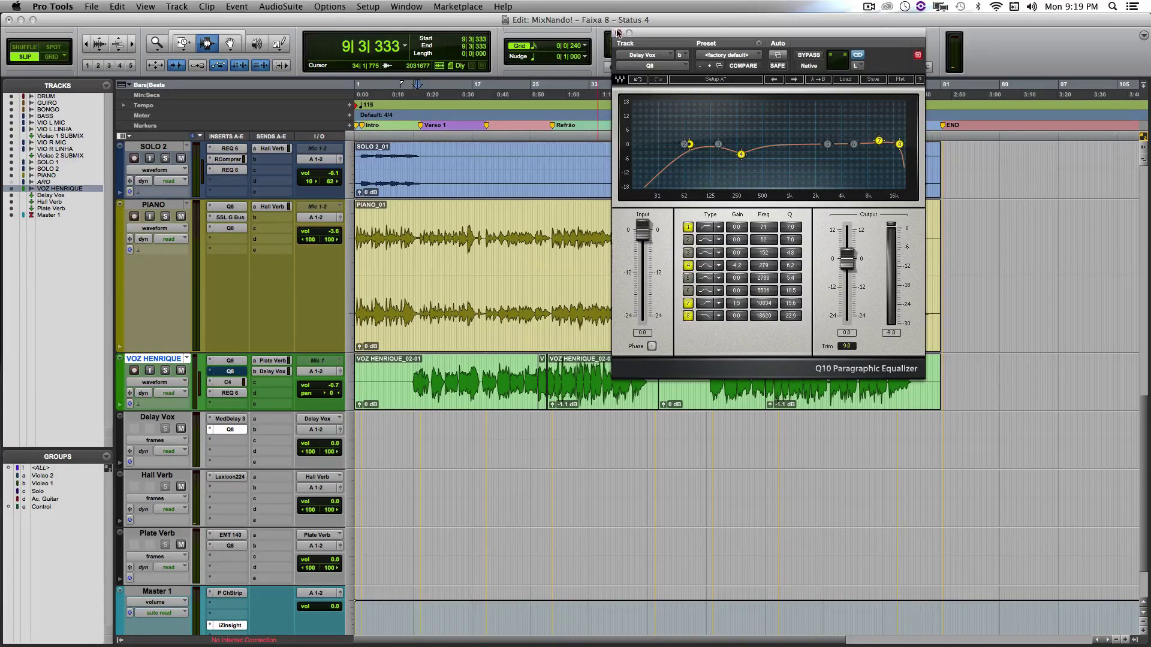
pyautogui.click(618, 32)
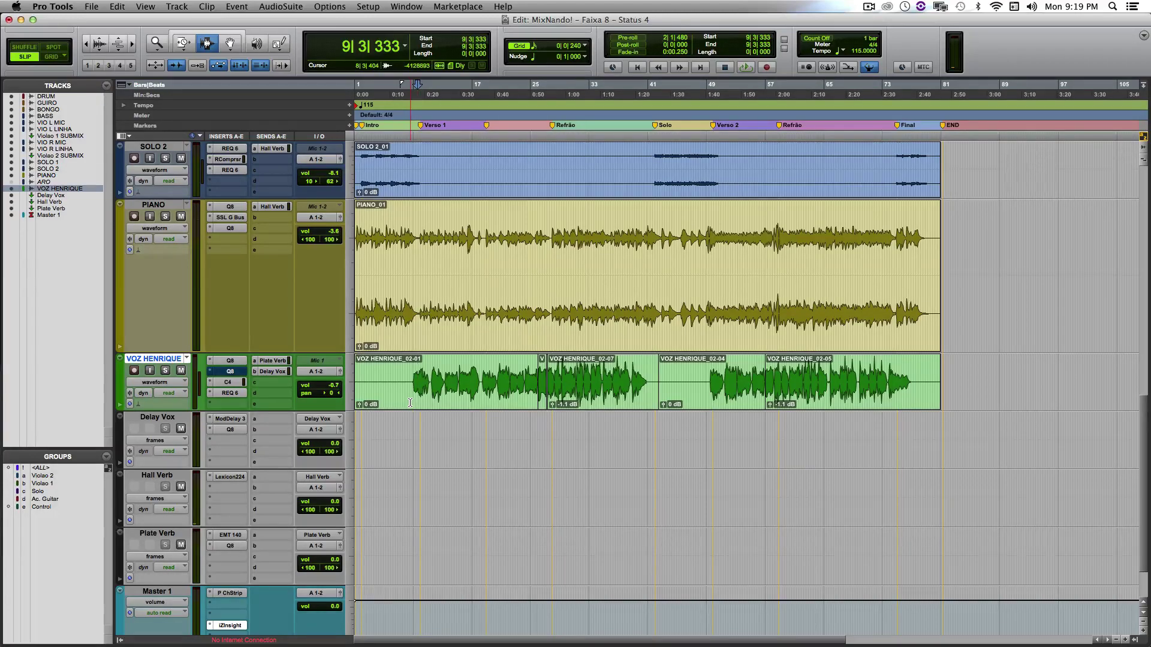
# Inspect the Q8 and EMT 140 inserts on the Plate Verb track and the Lexicon 224 on Hall Verb
pyautogui.click(242, 547)
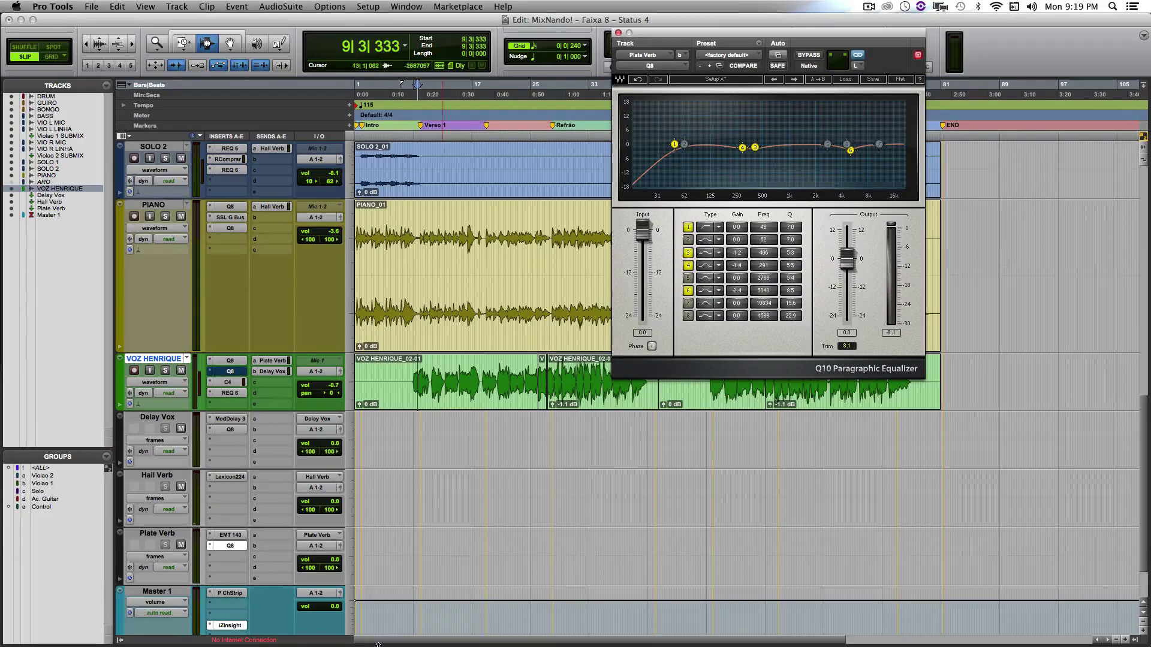
pyautogui.click(237, 535)
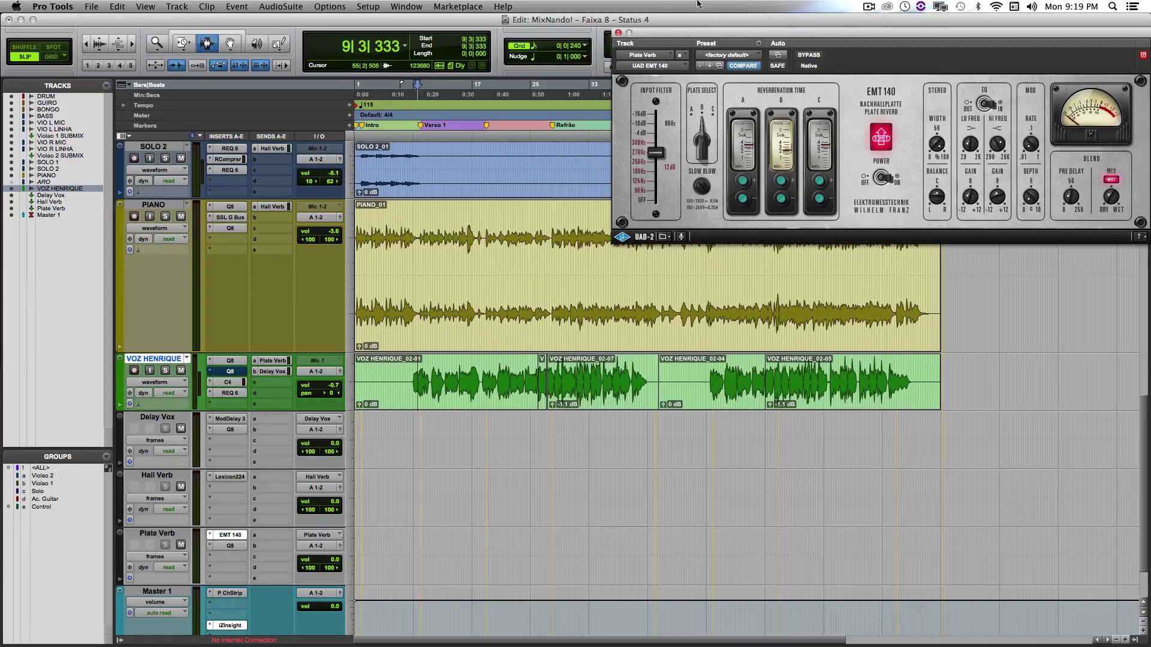
pyautogui.moveTo(716, 42); pyautogui.dragTo(573, 52)
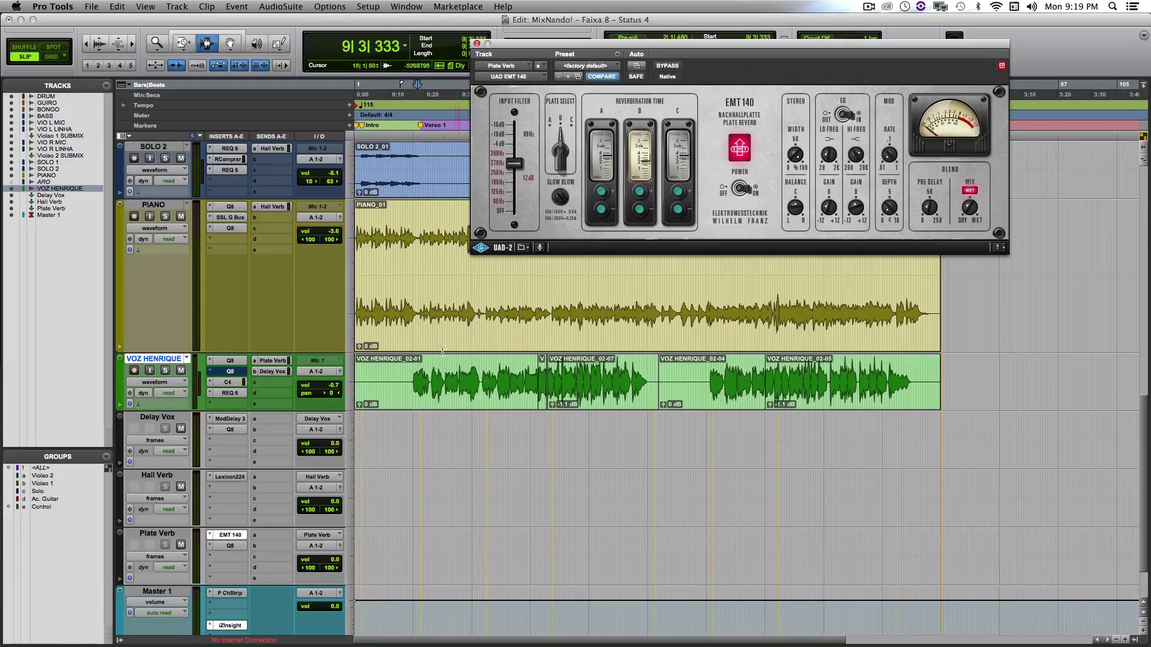
pyautogui.click(230, 546)
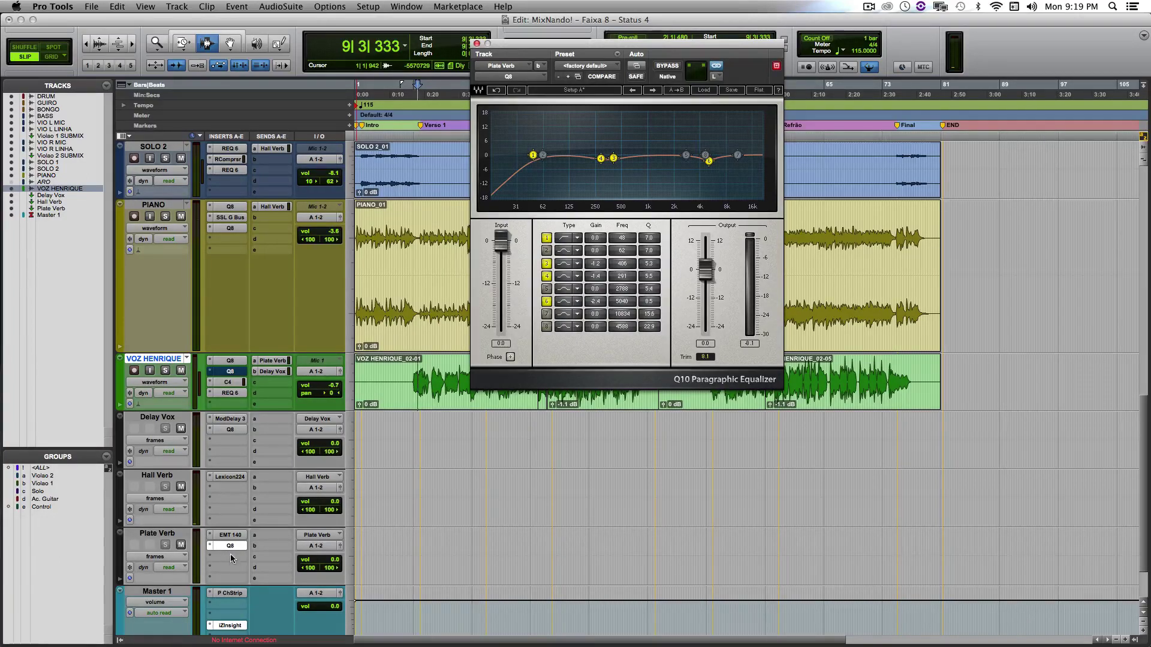
pyautogui.click(477, 44)
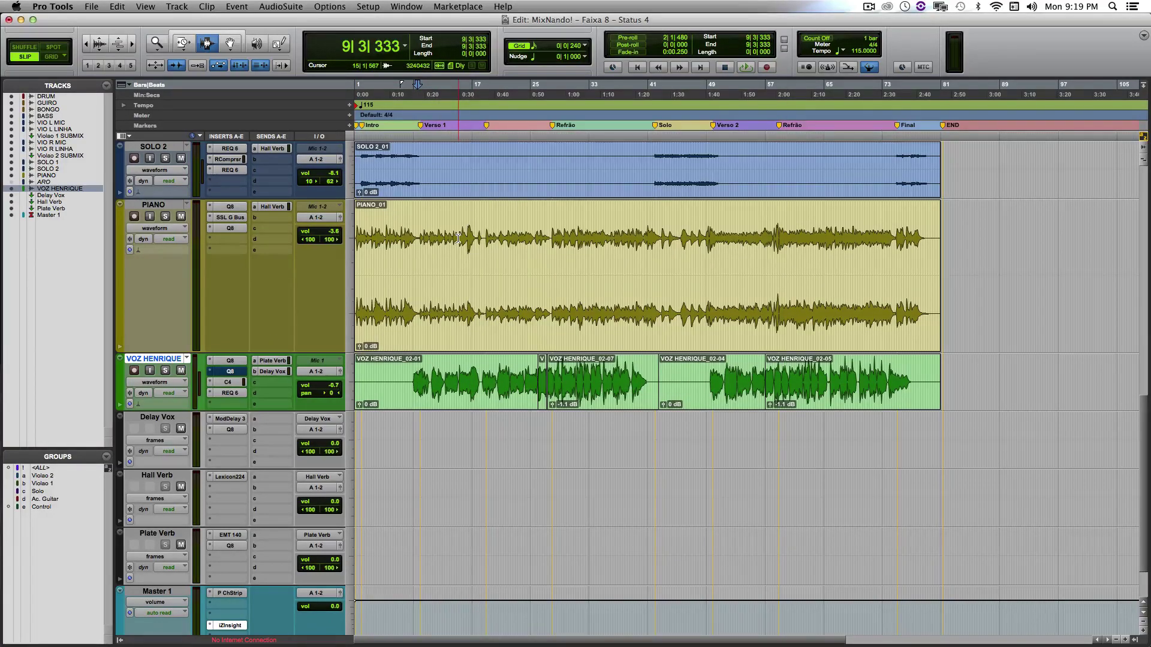
pyautogui.click(230, 477)
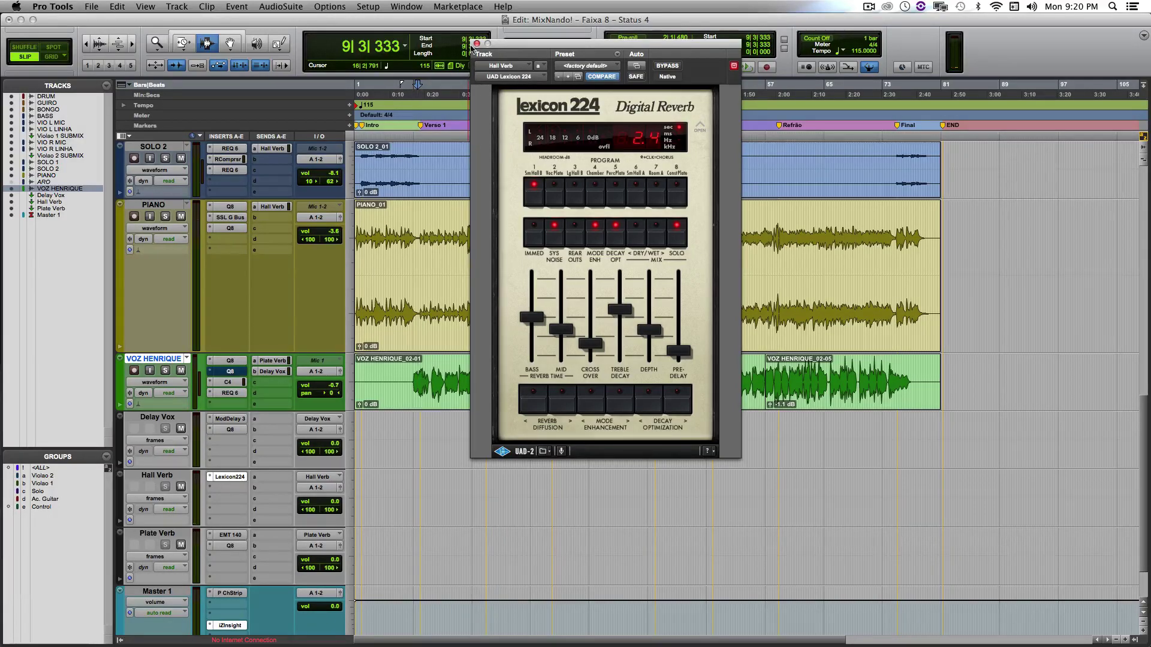
pyautogui.click(477, 43)
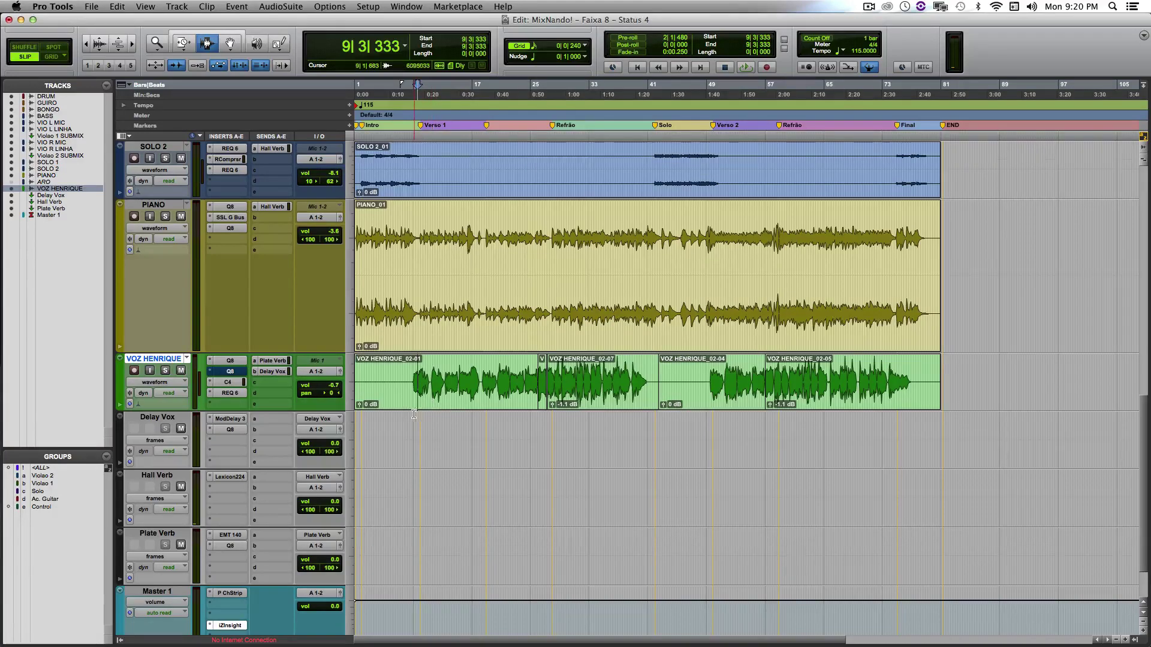
# Inspect the C4 multiband processor on the vocal track, trying its master threshold control and undoing that change
pyautogui.scroll(2, 413, 414)
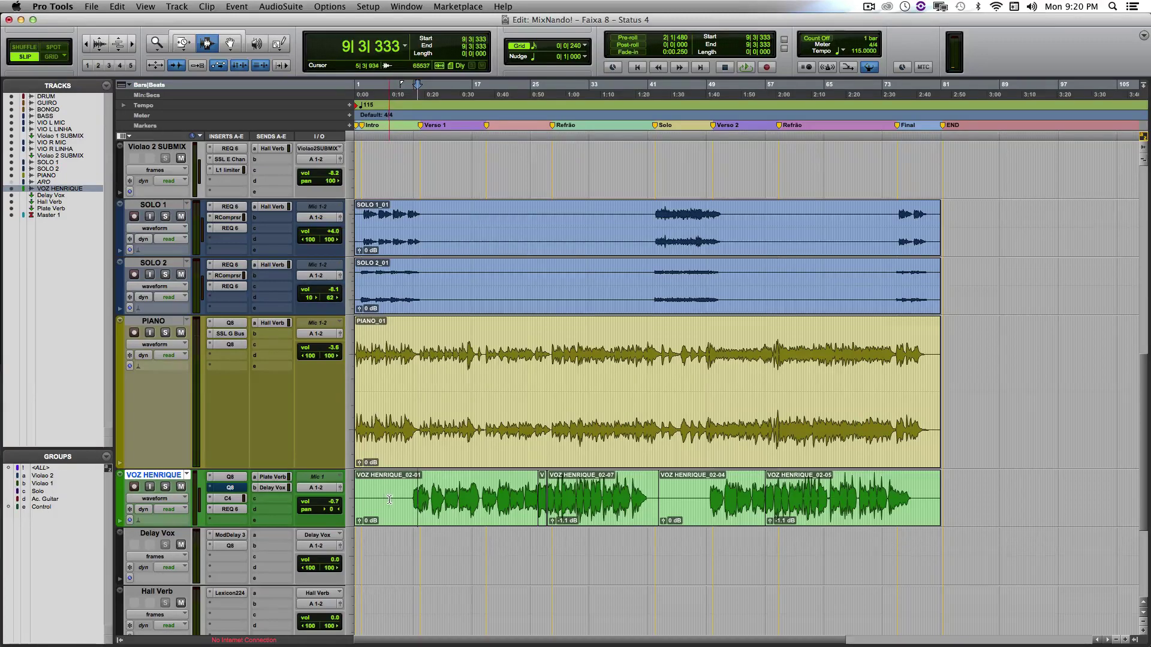
pyautogui.click(237, 501)
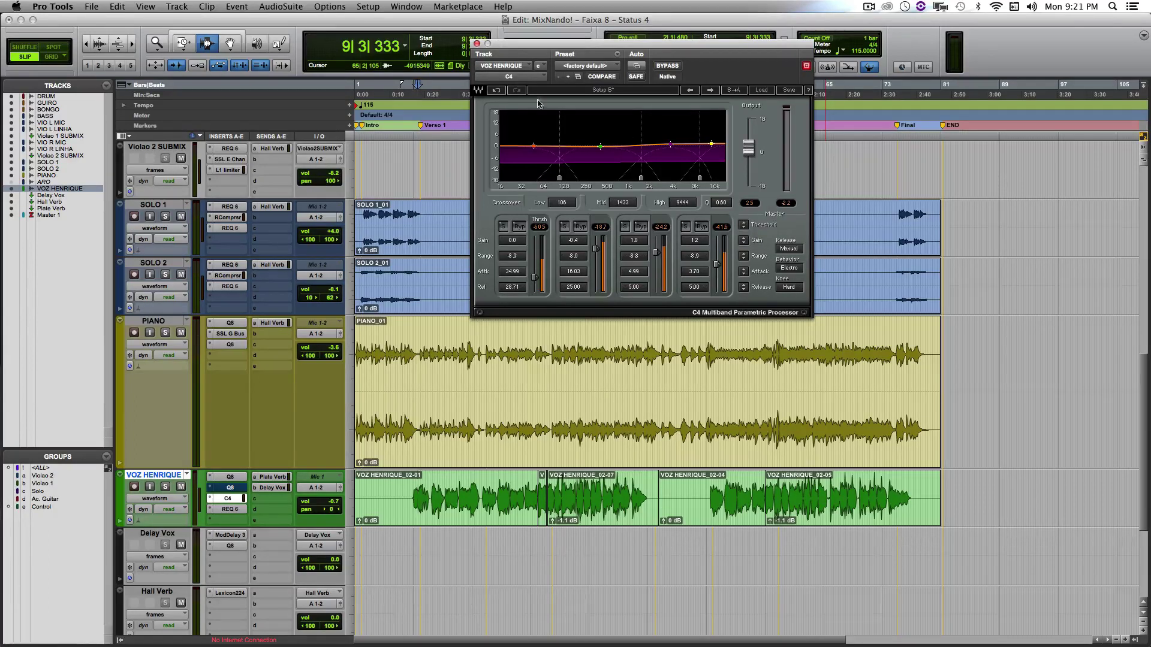
pyautogui.click(744, 227)
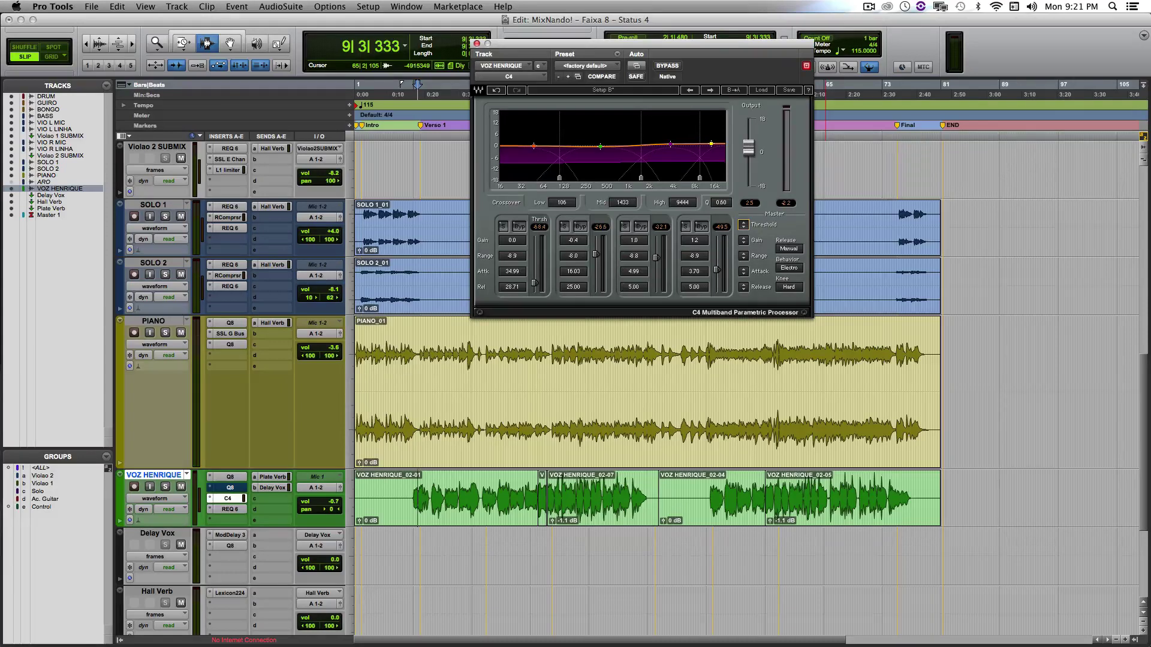
pyautogui.click(494, 90)
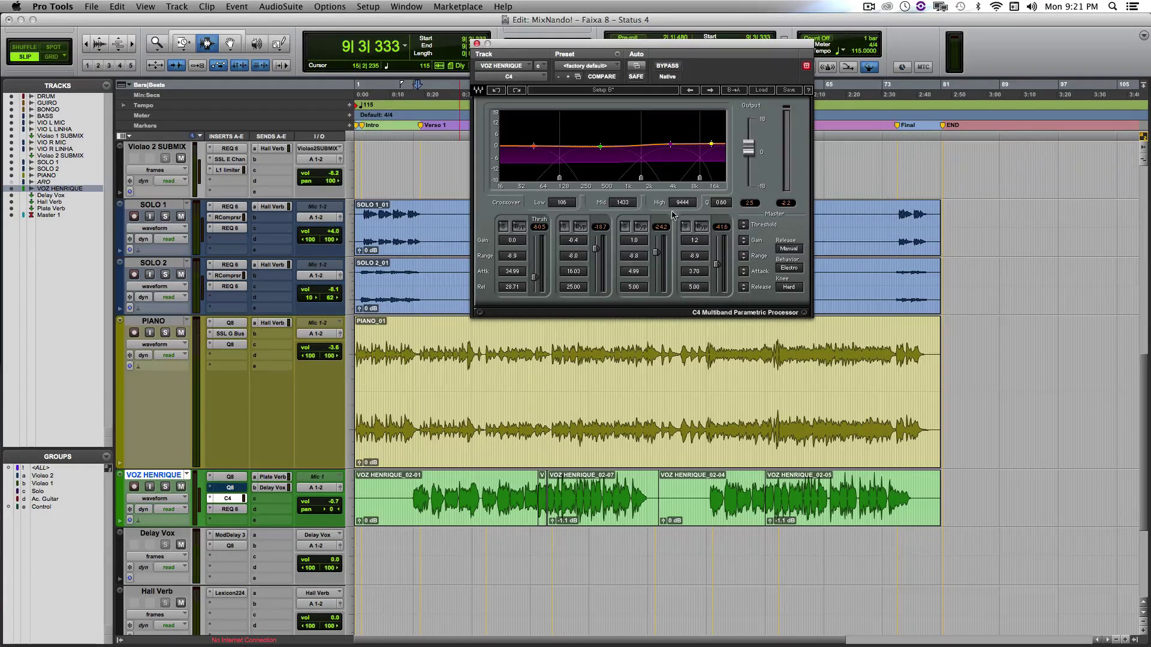
pyautogui.click(478, 44)
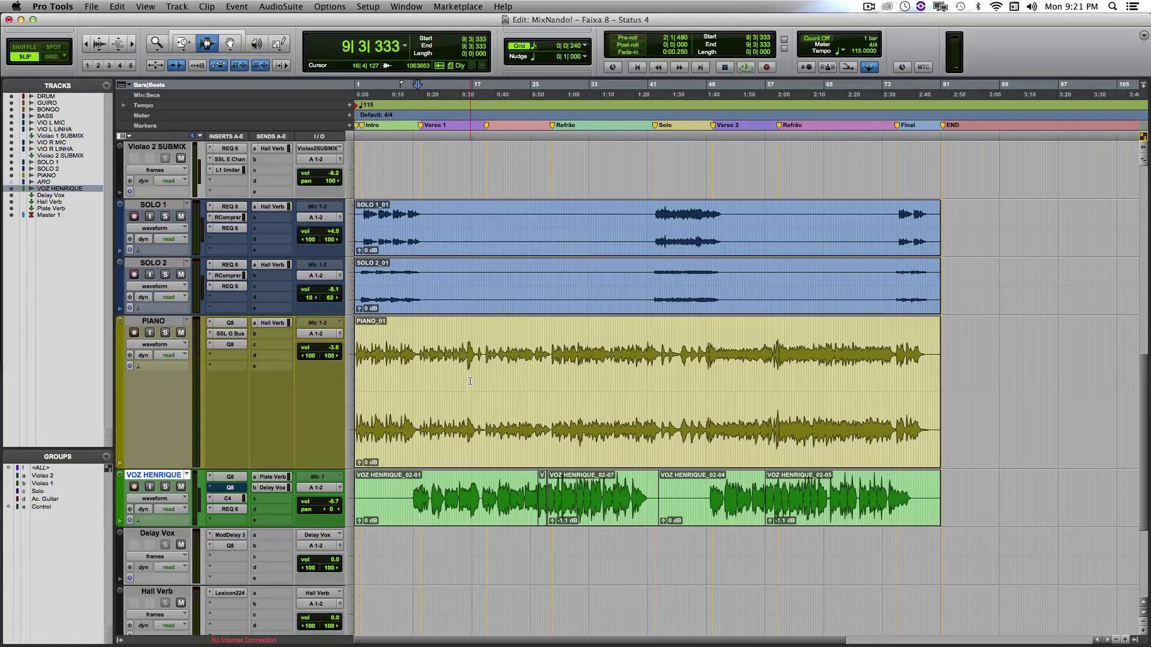
# Inspect the first REQ 6 equalizer insert on the SOLO 1 track and close it
pyautogui.scroll(3, 470, 381)
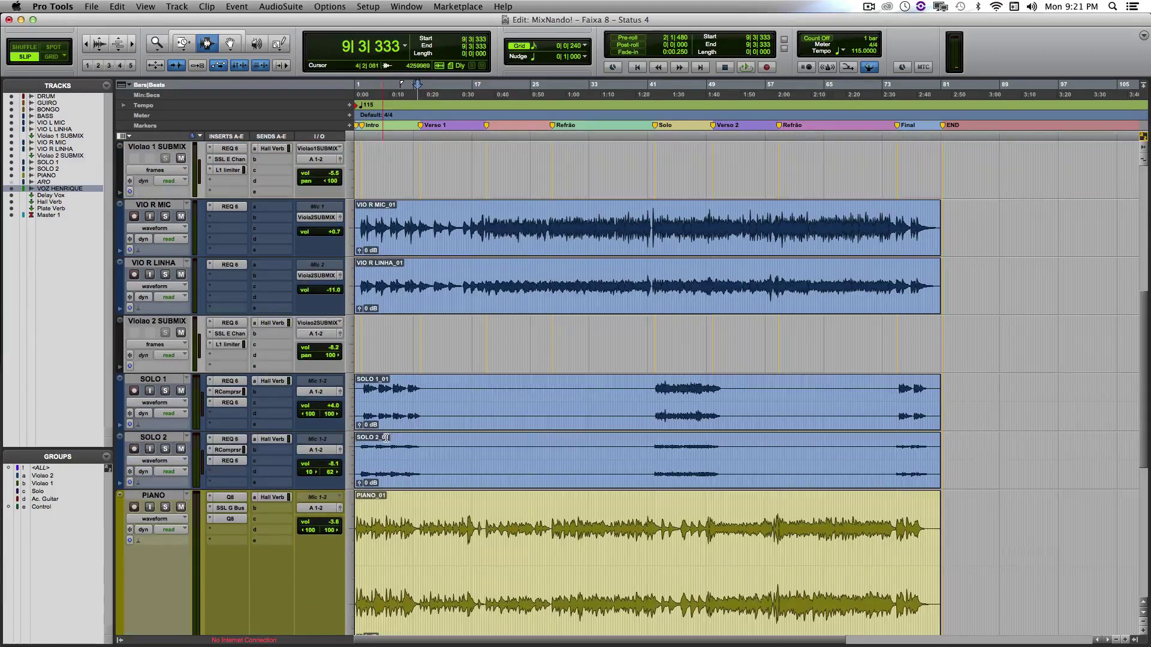
pyautogui.click(230, 382)
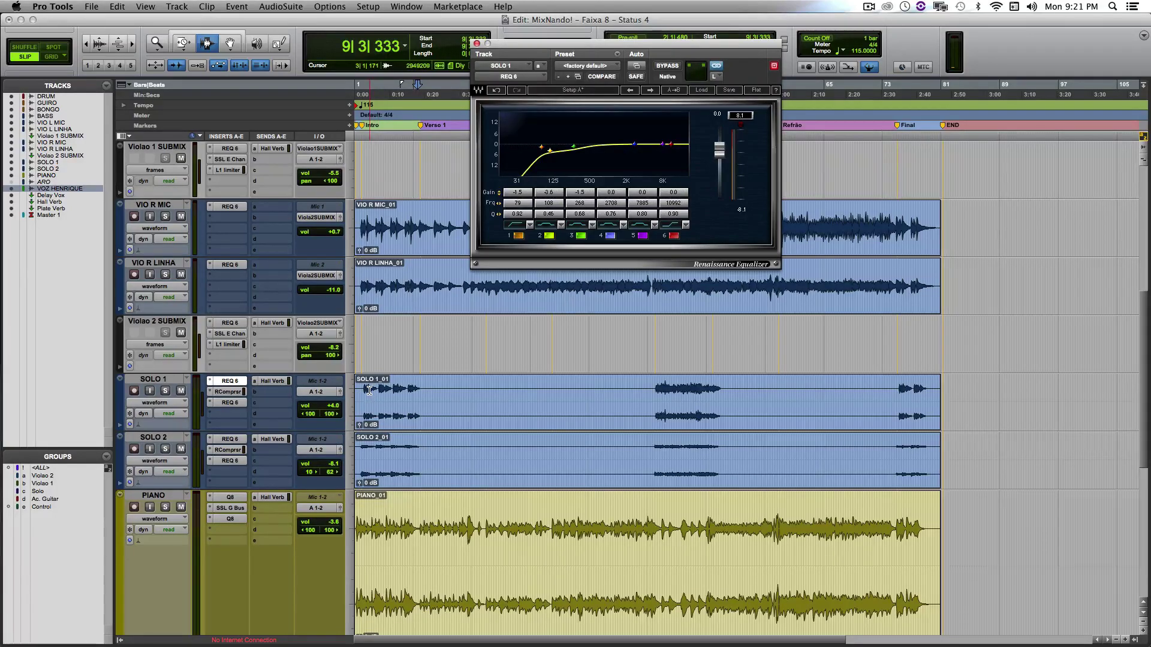
pyautogui.click(476, 44)
# Inspect the SSL E Channel Strip and L1 Limiter inserts on the Violao 1 SUBMIX track, closing each
pyautogui.scroll(3, 282, 322)
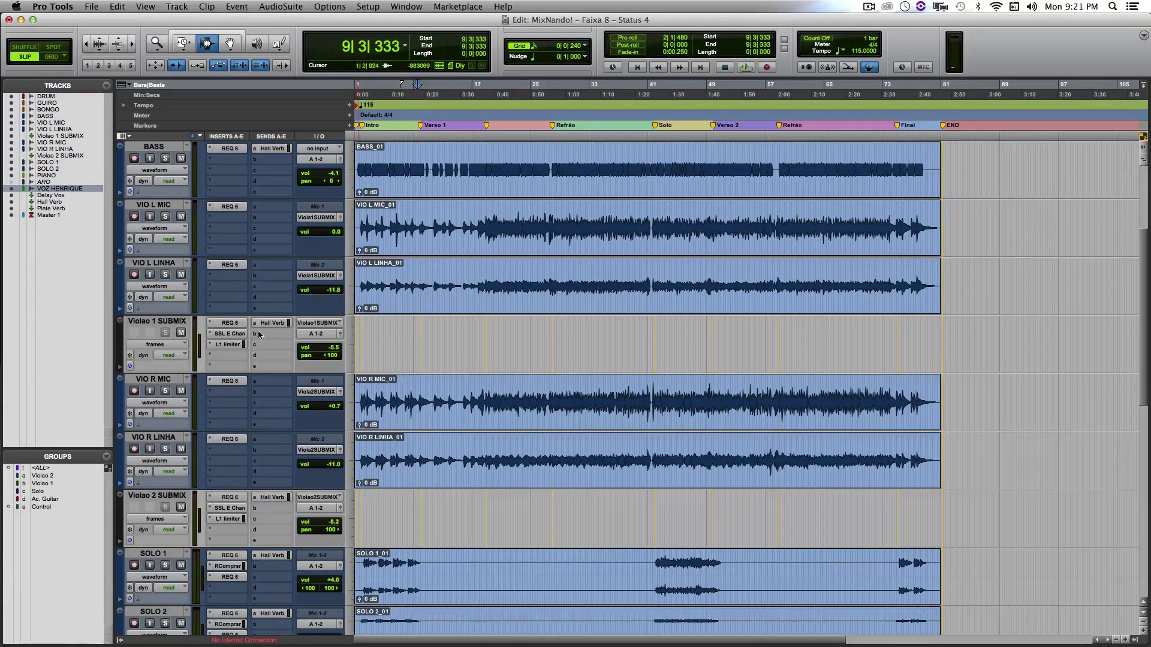
pyautogui.click(231, 333)
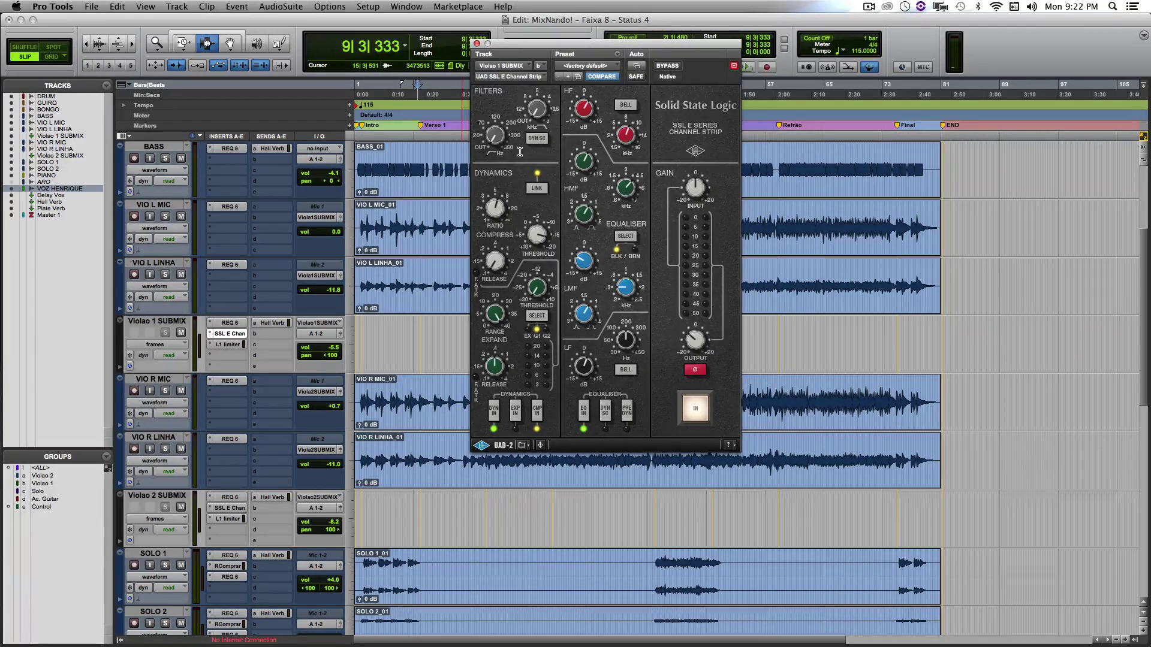
pyautogui.click(477, 43)
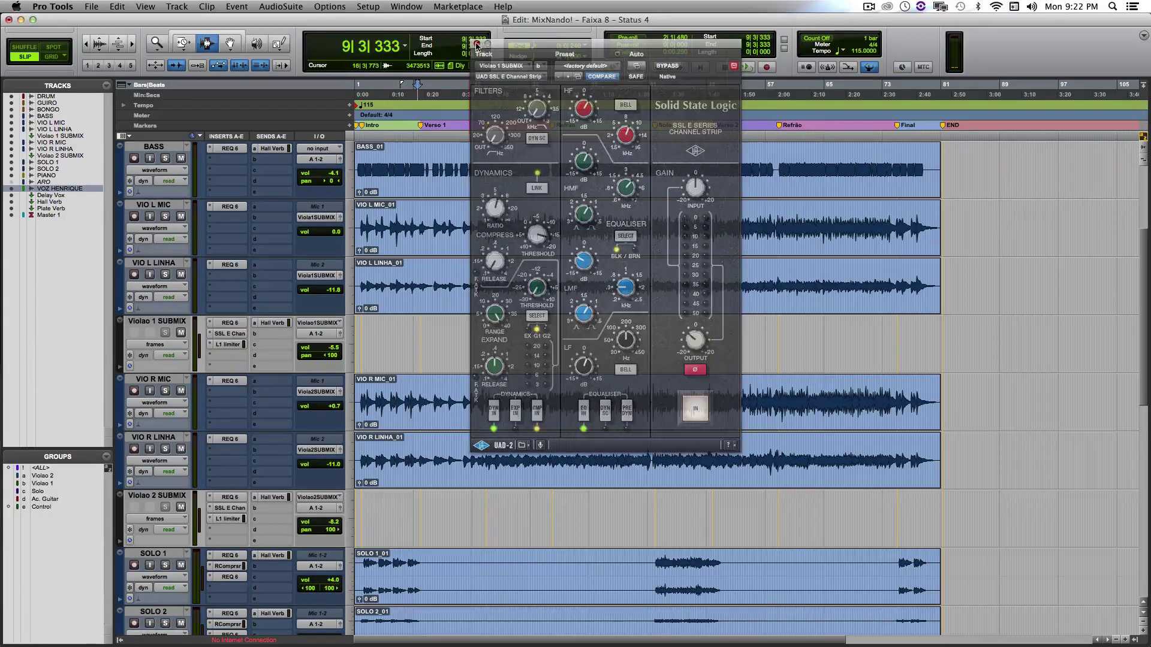
pyautogui.click(224, 346)
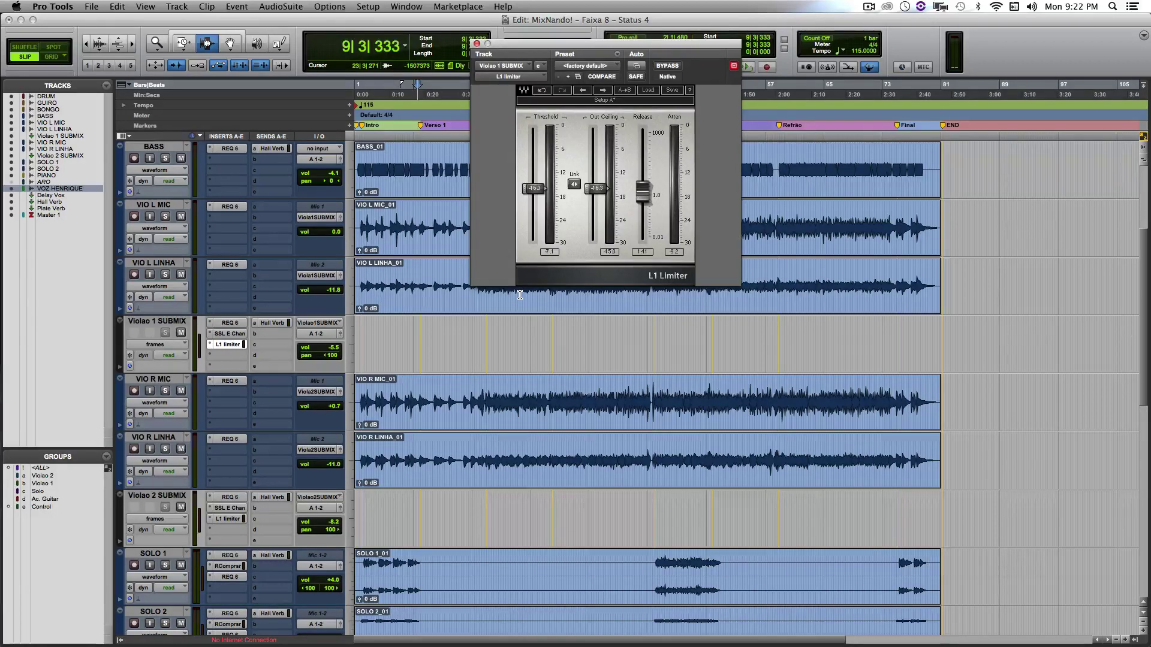
pyautogui.click(476, 44)
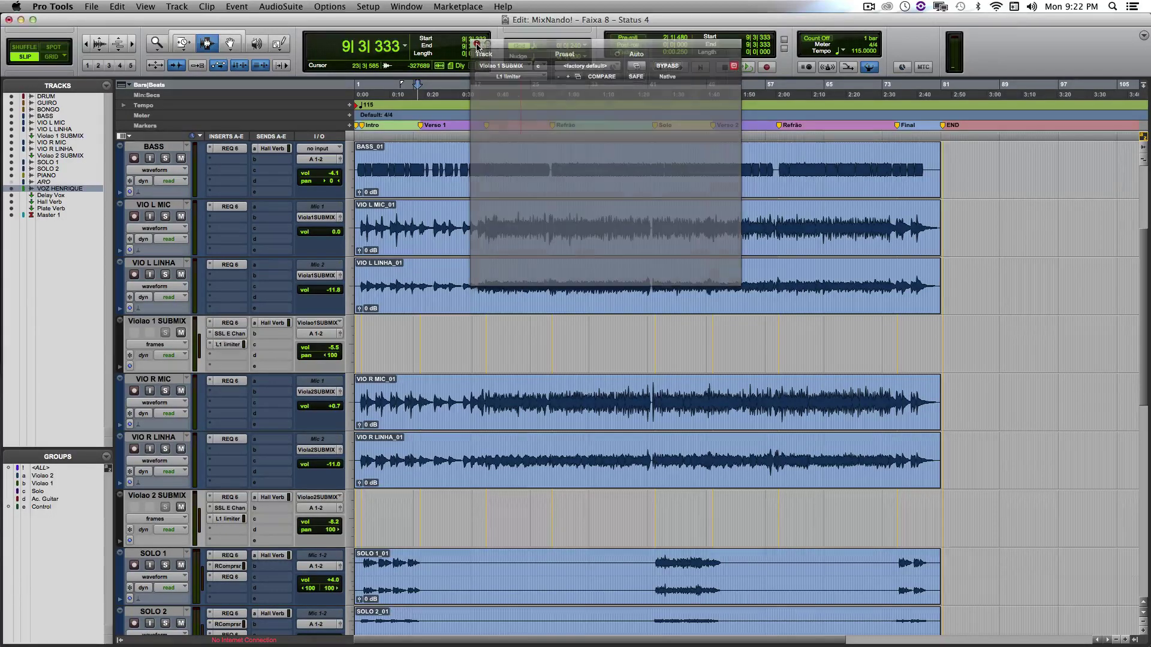
pyautogui.scroll(5, 451, 358)
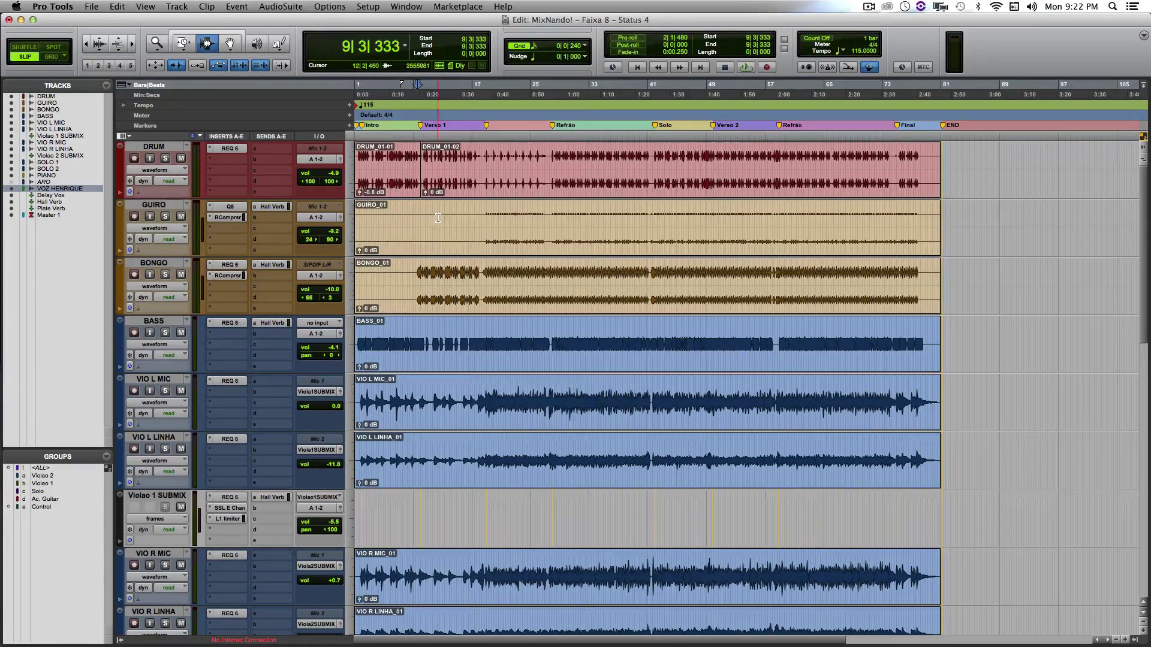
# Inspect the Renaissance Compressor inserts on the GUIRO and BONGO tracks, closing the plug-in window when done
pyautogui.moveTo(448, 236); pyautogui.dragTo(607, 281)
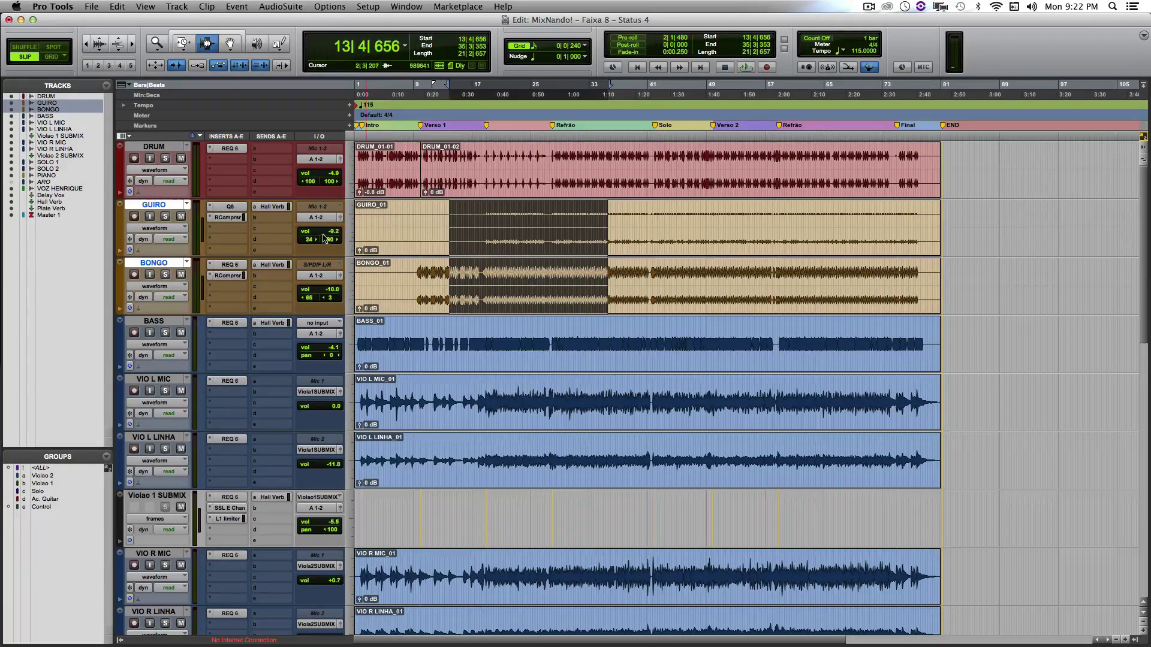
pyautogui.click(228, 218)
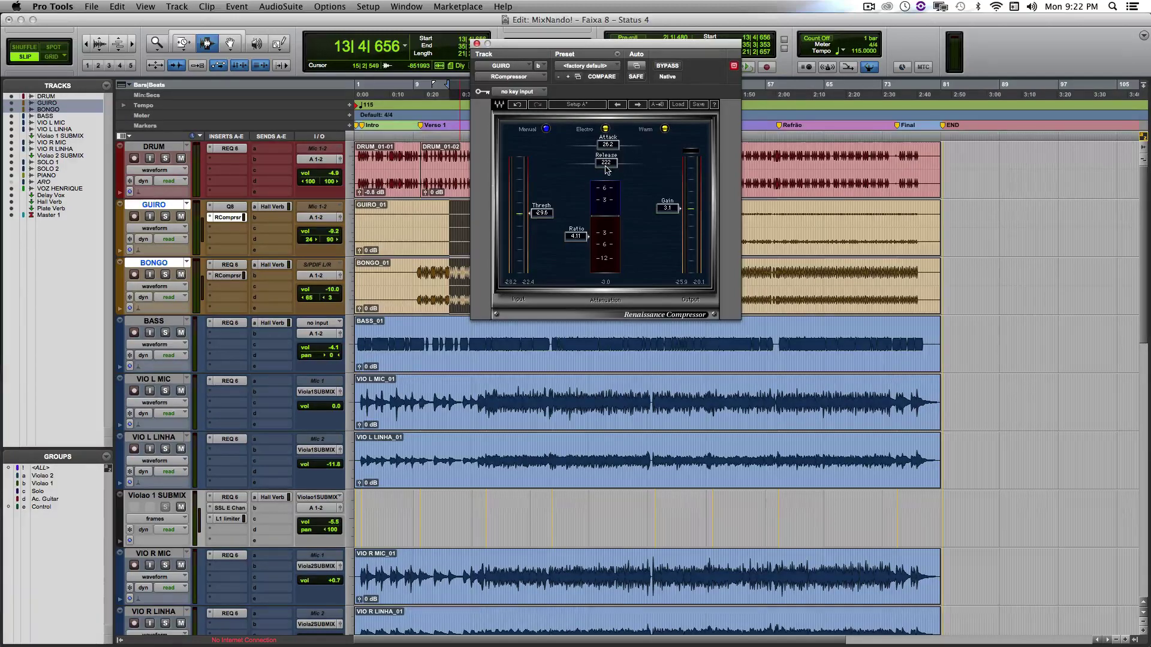
pyautogui.click(229, 276)
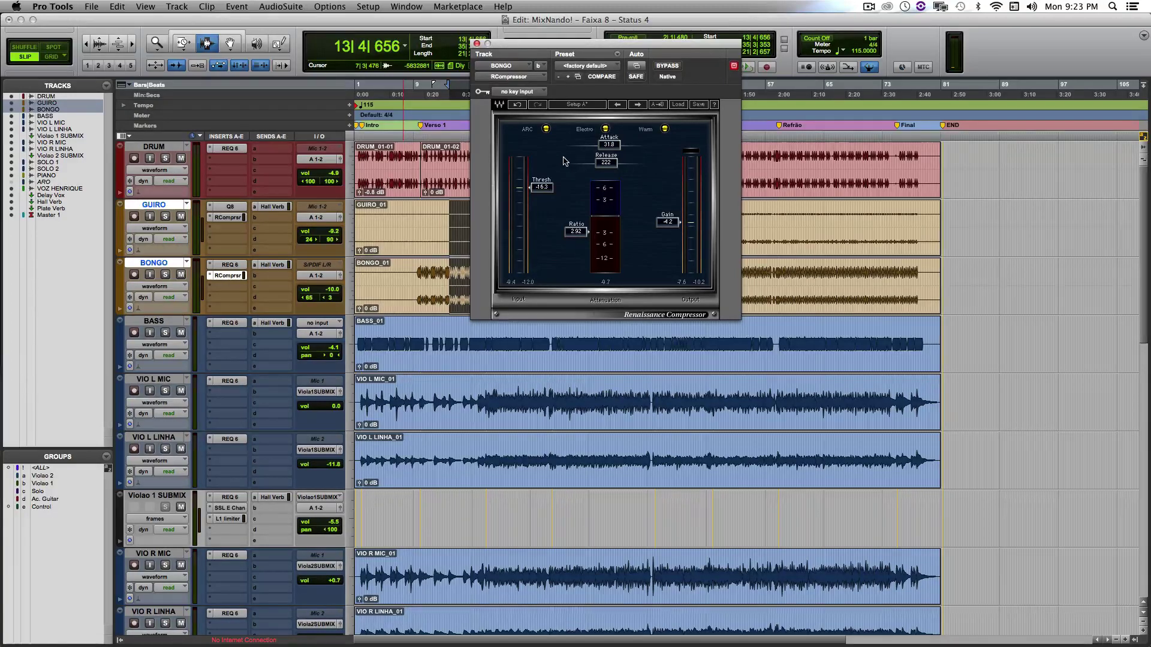
pyautogui.click(477, 44)
pyautogui.click(452, 288)
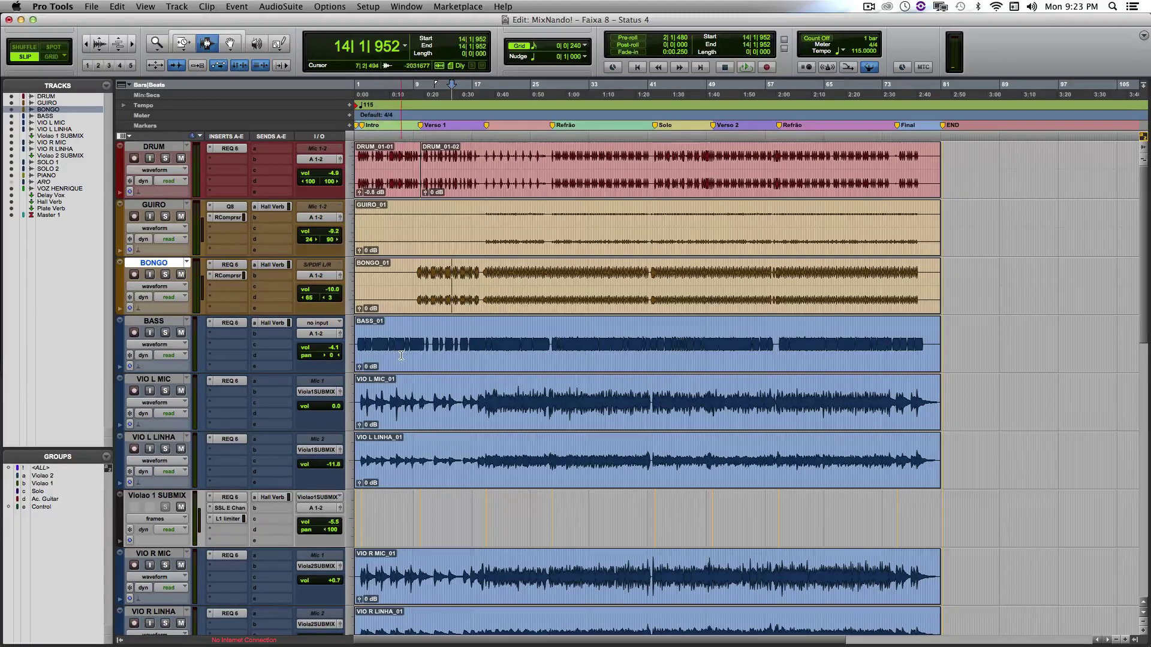
# Locate the START marker at the beginning of the session and play the mix from there
pyautogui.scroll(-10, 401, 356)
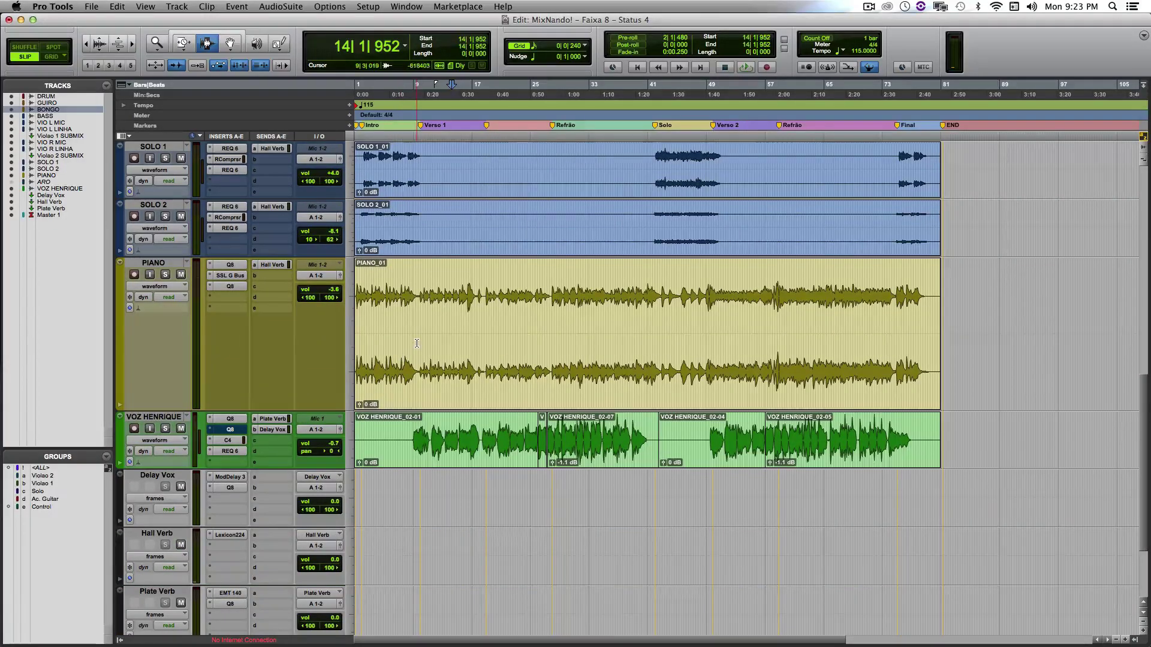
pyautogui.click(430, 307)
pyautogui.press('Return')
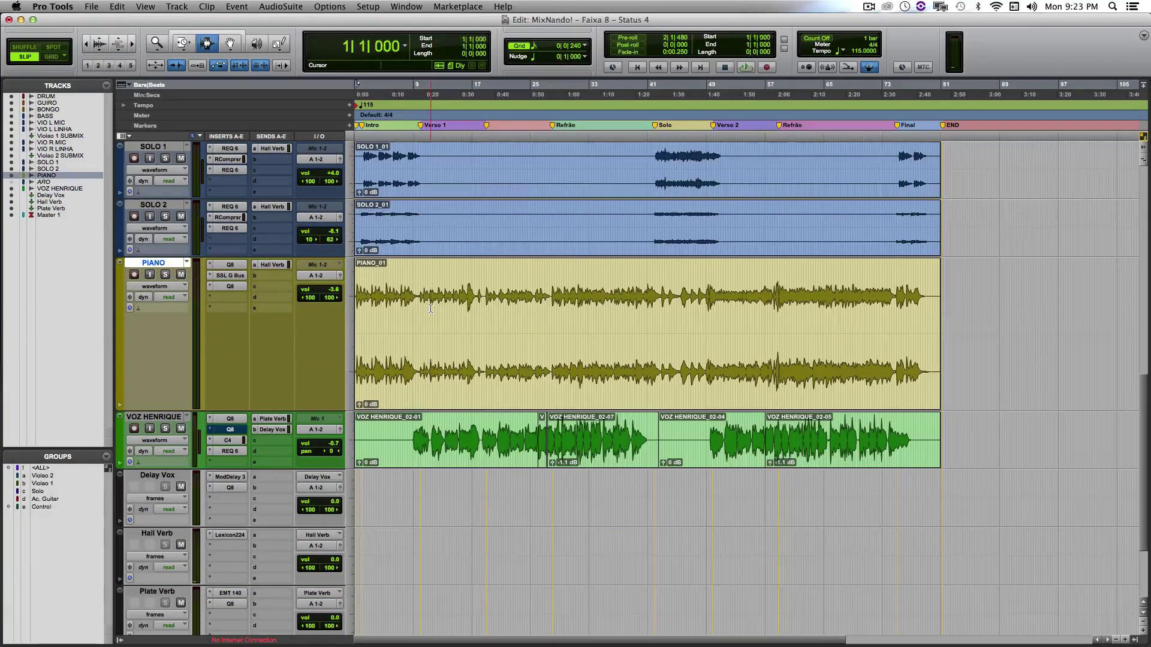
pyautogui.press('super+bracketright')
pyautogui.press('super+bracketright')
pyautogui.press('super+bracketright')
pyautogui.press('super+bracketright')
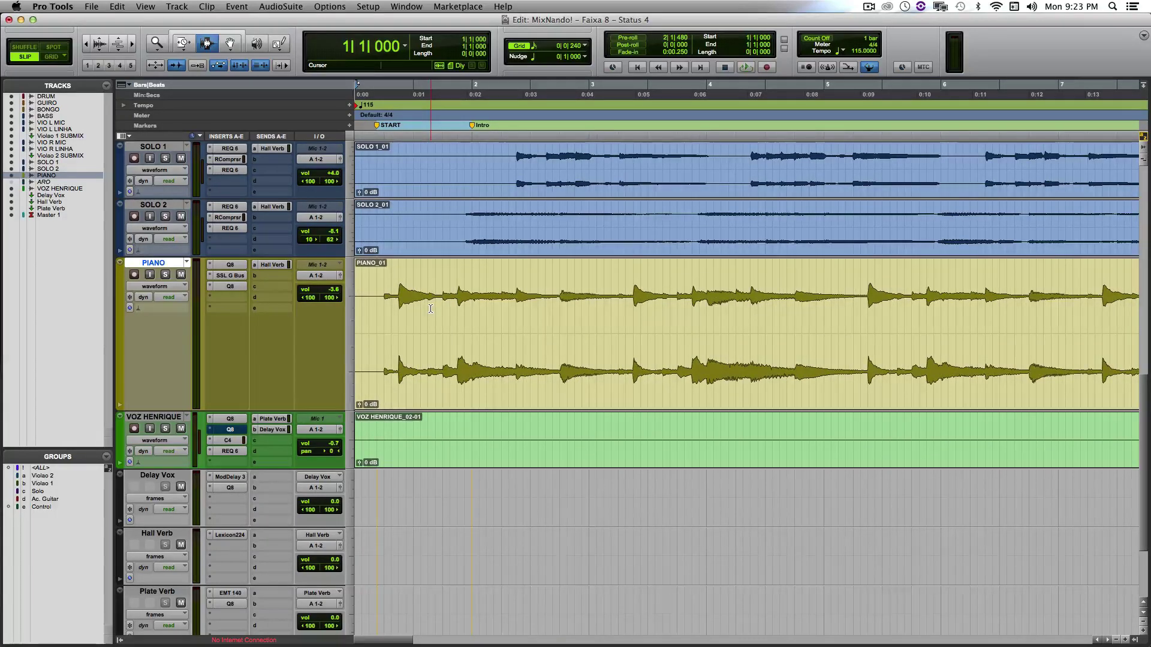
pyautogui.click(375, 128)
pyautogui.press('super+bracketleft')
pyautogui.press('super+bracketleft')
pyautogui.press('super+bracketleft')
pyautogui.press('super+bracketleft')
pyautogui.press('super+bracketleft')
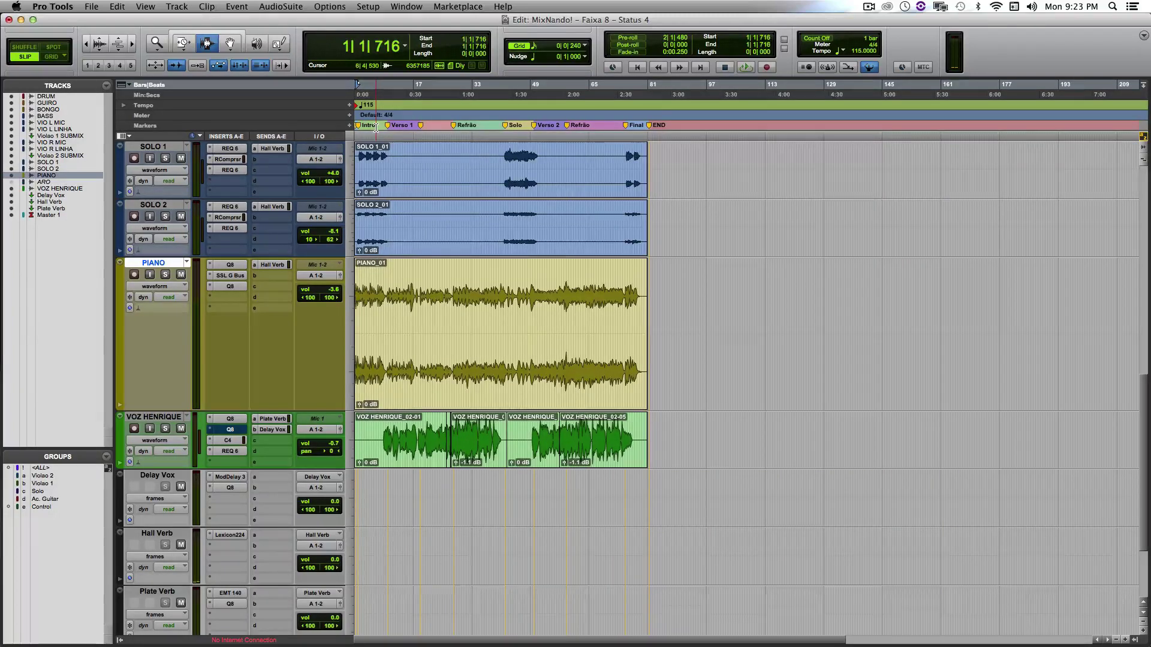
pyautogui.press('space')
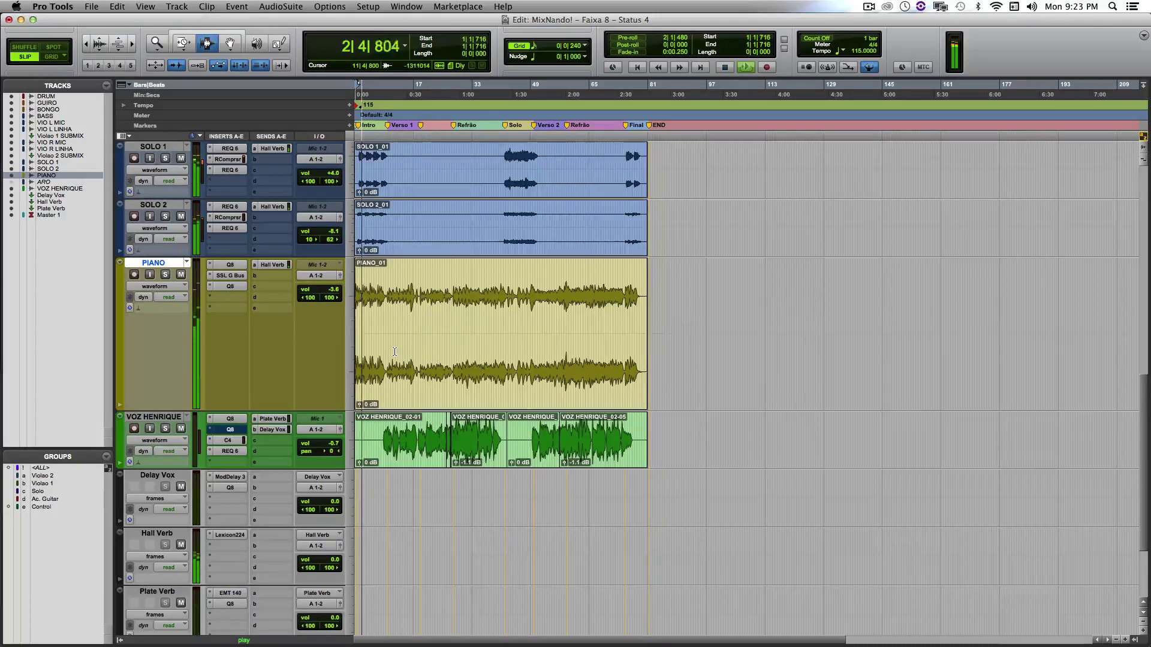
# Inspect the Renaissance Compressor on the SOLO 1 track while the intro plays and close it
pyautogui.scroll(-4, 394, 351)
pyautogui.scroll(4, 394, 352)
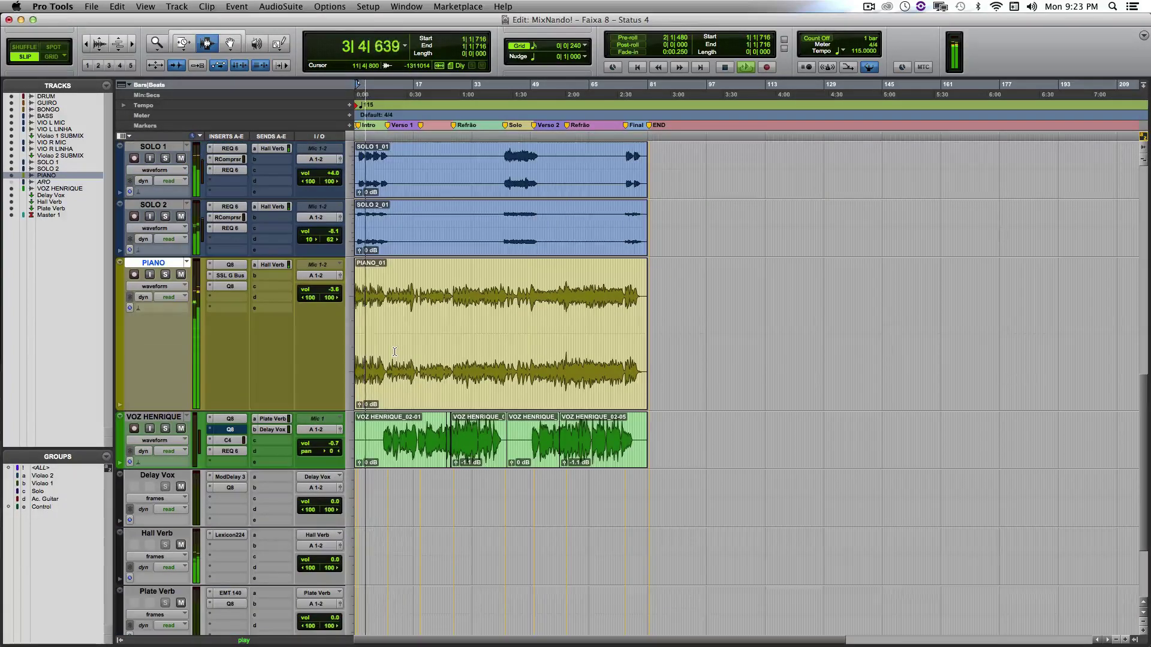
pyautogui.scroll(2, 394, 352)
pyautogui.scroll(2, 402, 351)
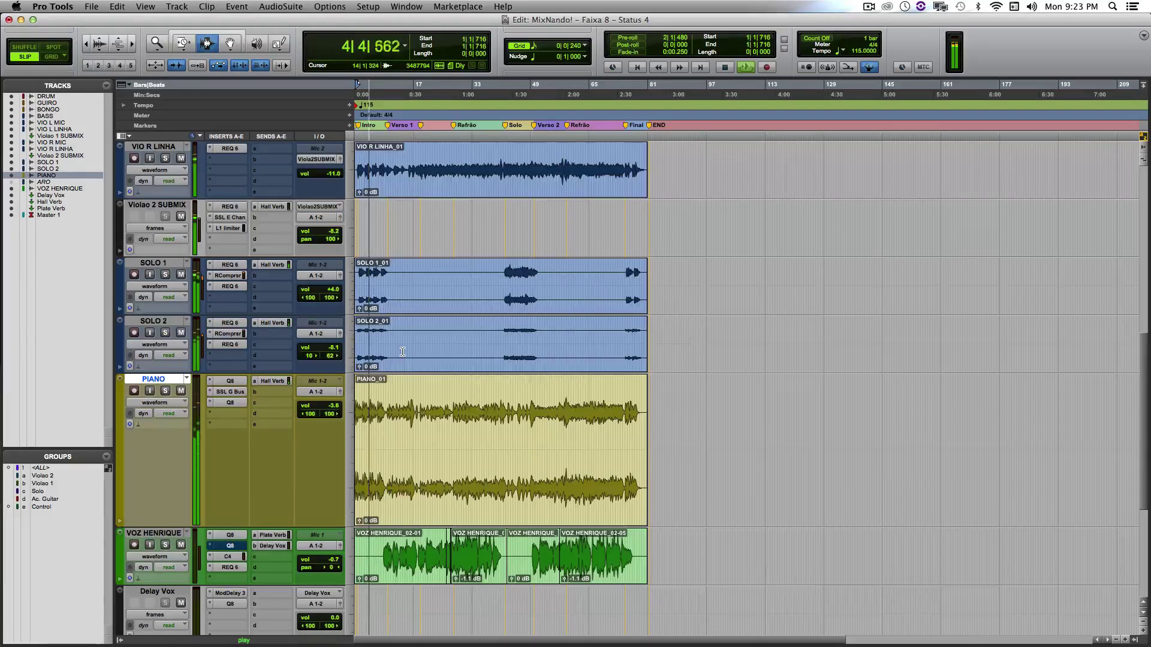
pyautogui.click(227, 275)
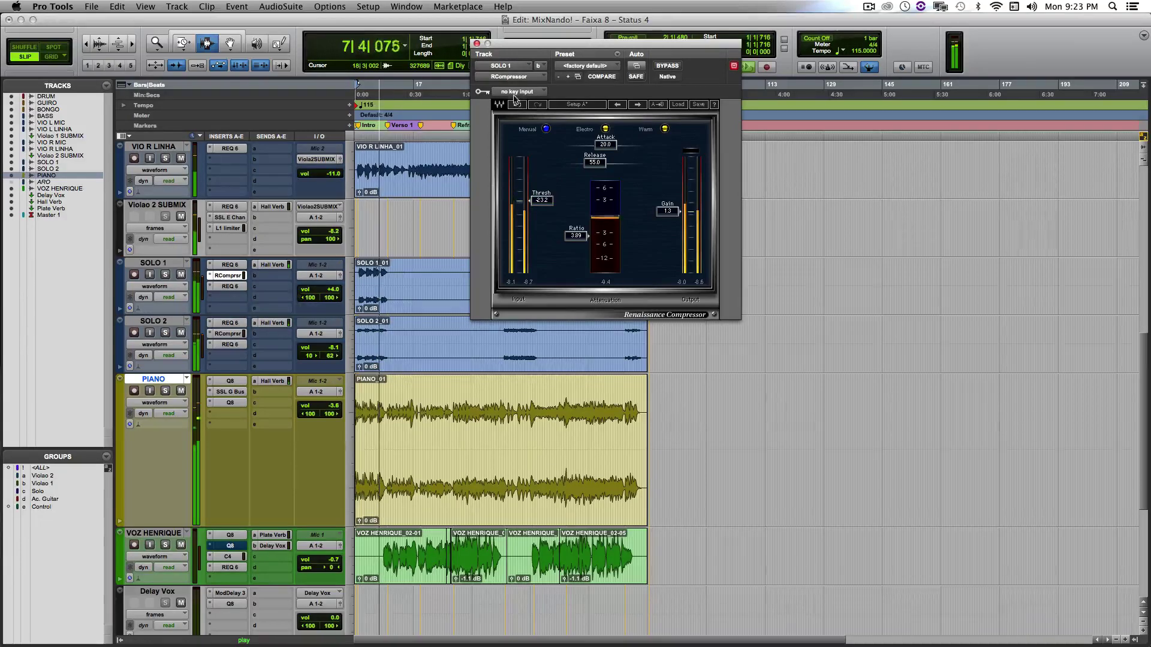
pyautogui.click(477, 43)
pyautogui.scroll(-2, 415, 369)
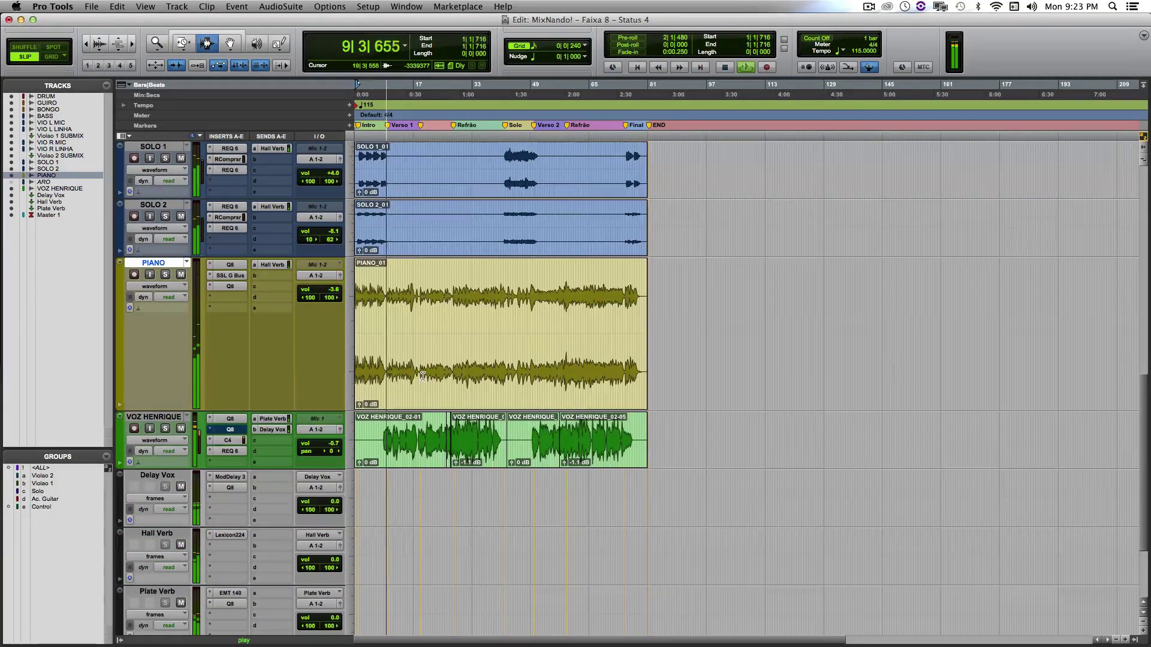
pyautogui.scroll(2, 423, 376)
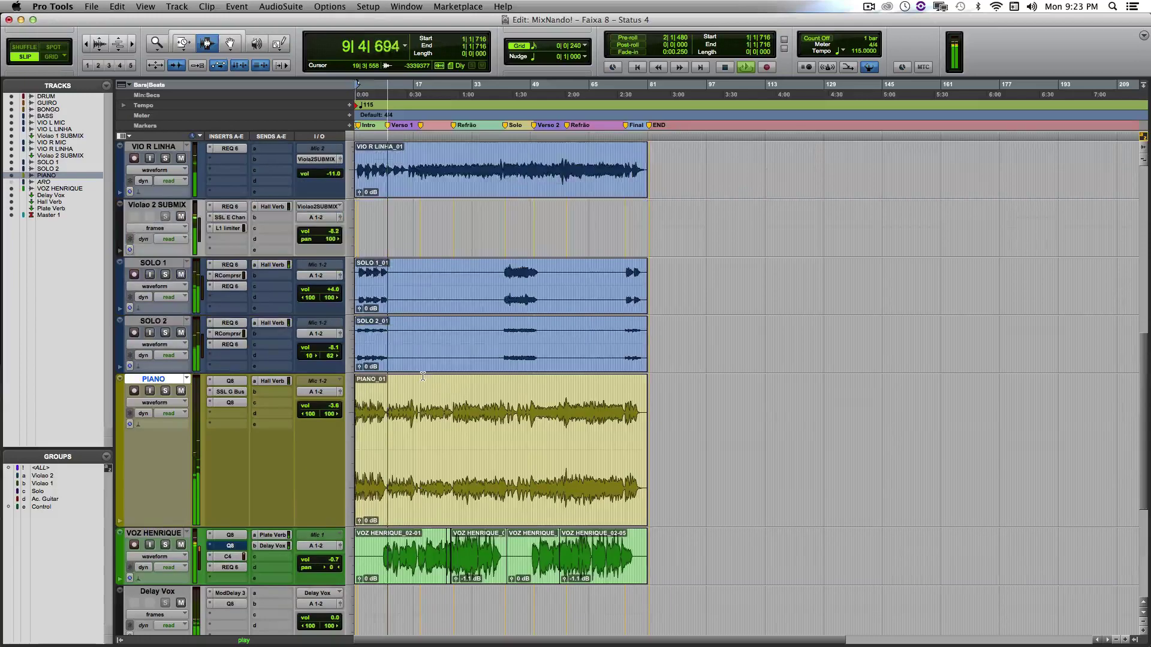
# Inspect the C4 multiband processor on the vocal track during playback of the verse and close it
pyautogui.click(233, 558)
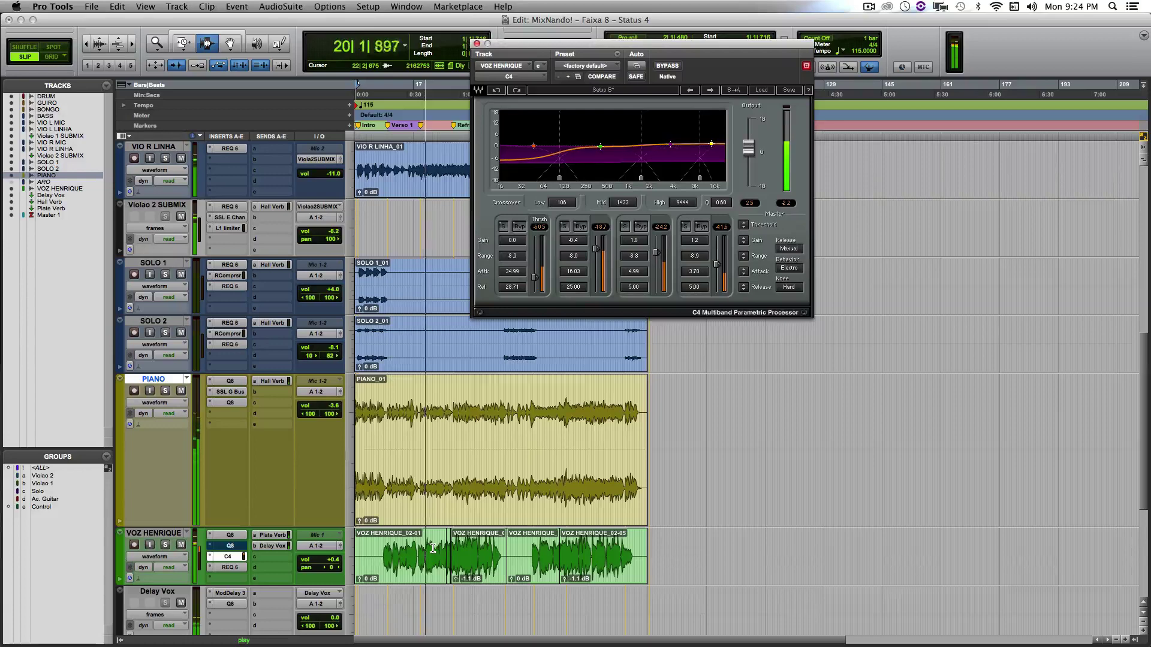
pyautogui.scroll(8, 438, 491)
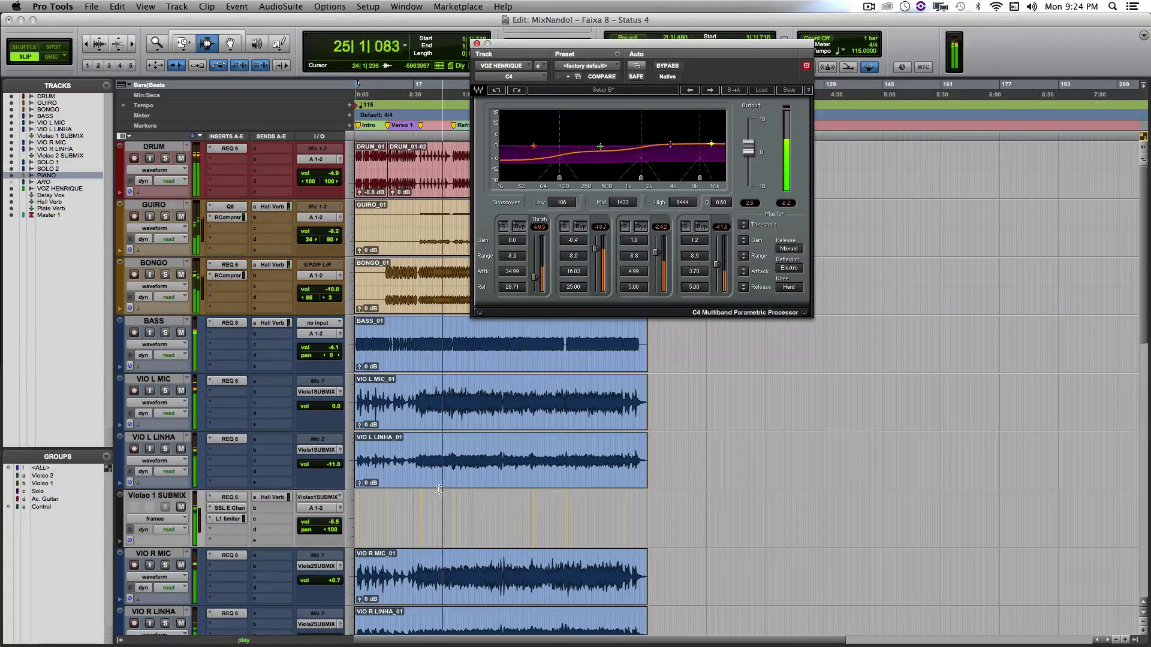
pyautogui.click(477, 43)
# Examine the Renaissance Compressors on BONGO and GUIRO and the track meters during playback, closing the plug-in window at the end
pyautogui.click(228, 276)
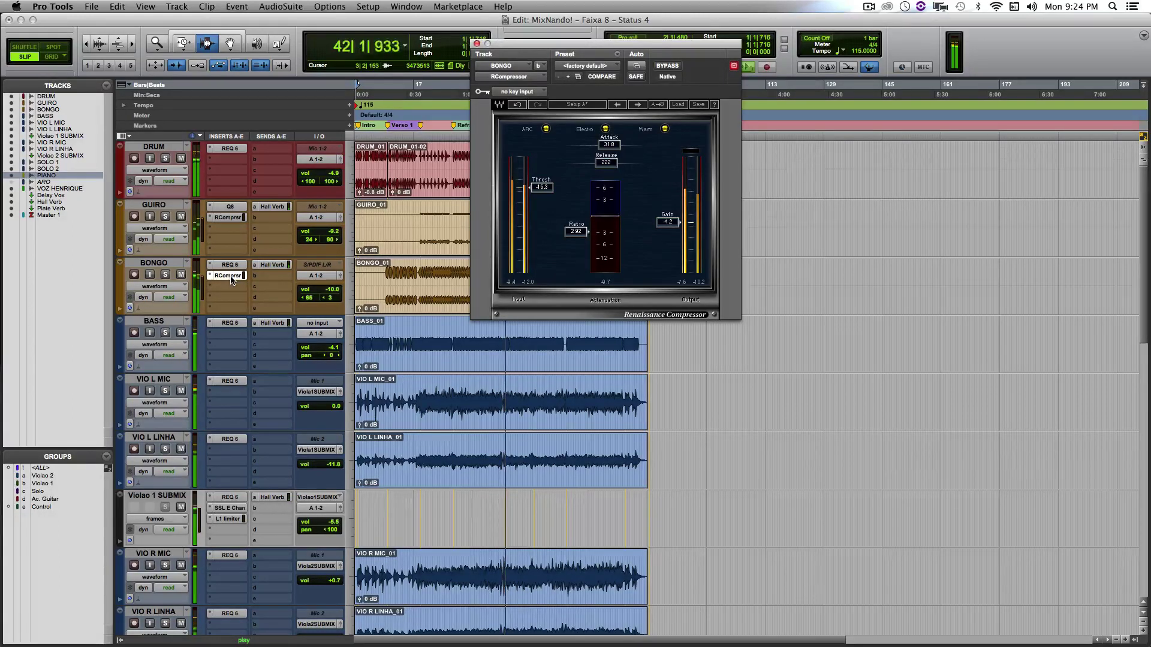
pyautogui.click(235, 220)
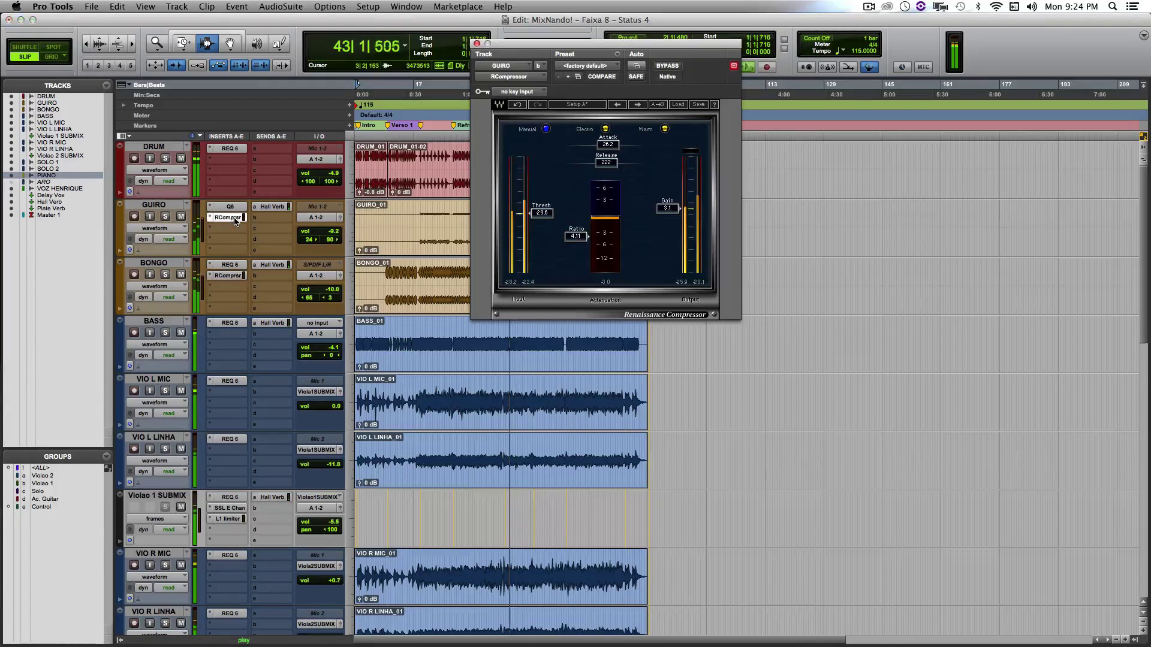
pyautogui.scroll(-12, 442, 300)
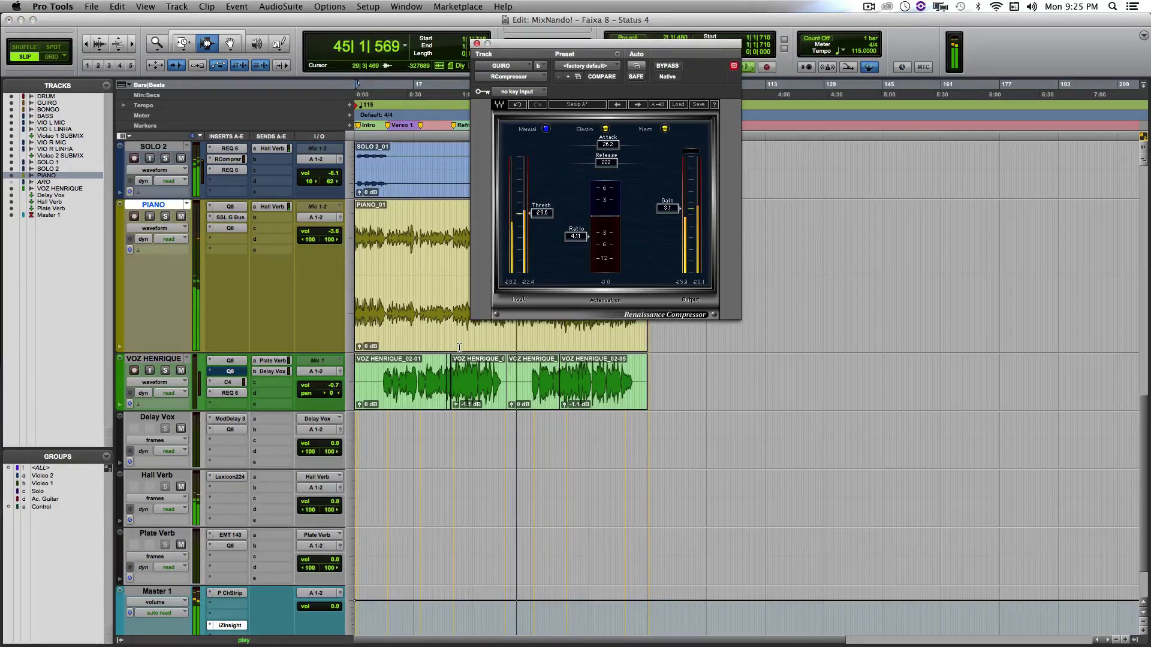
pyautogui.scroll(5, 524, 367)
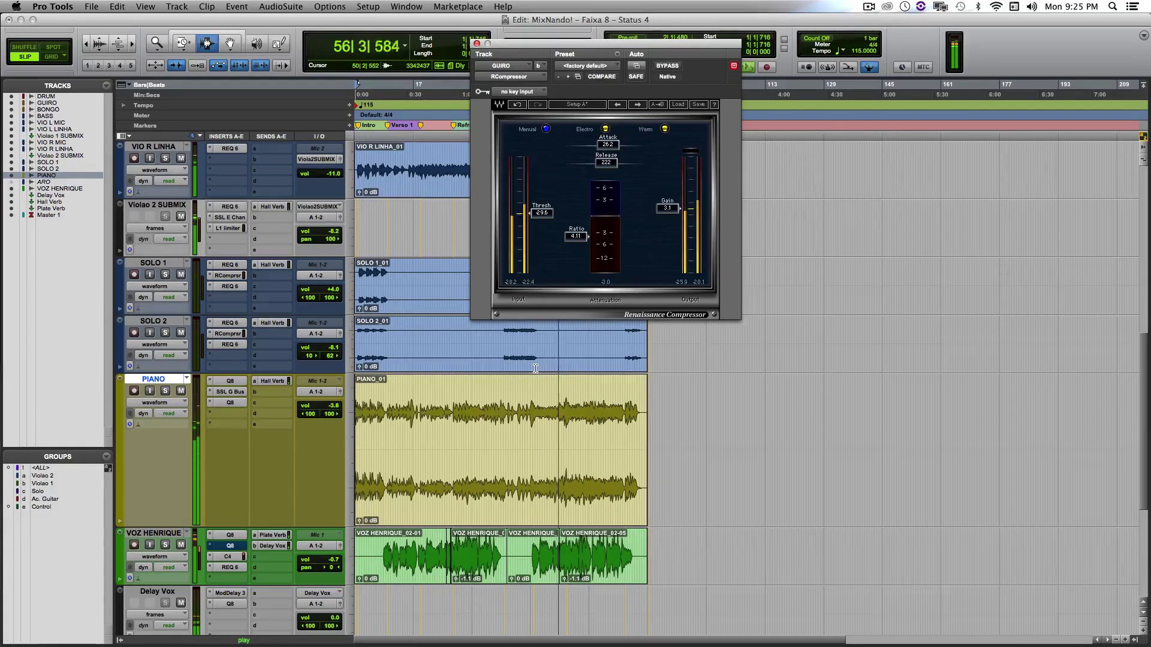
pyautogui.scroll(10, 535, 369)
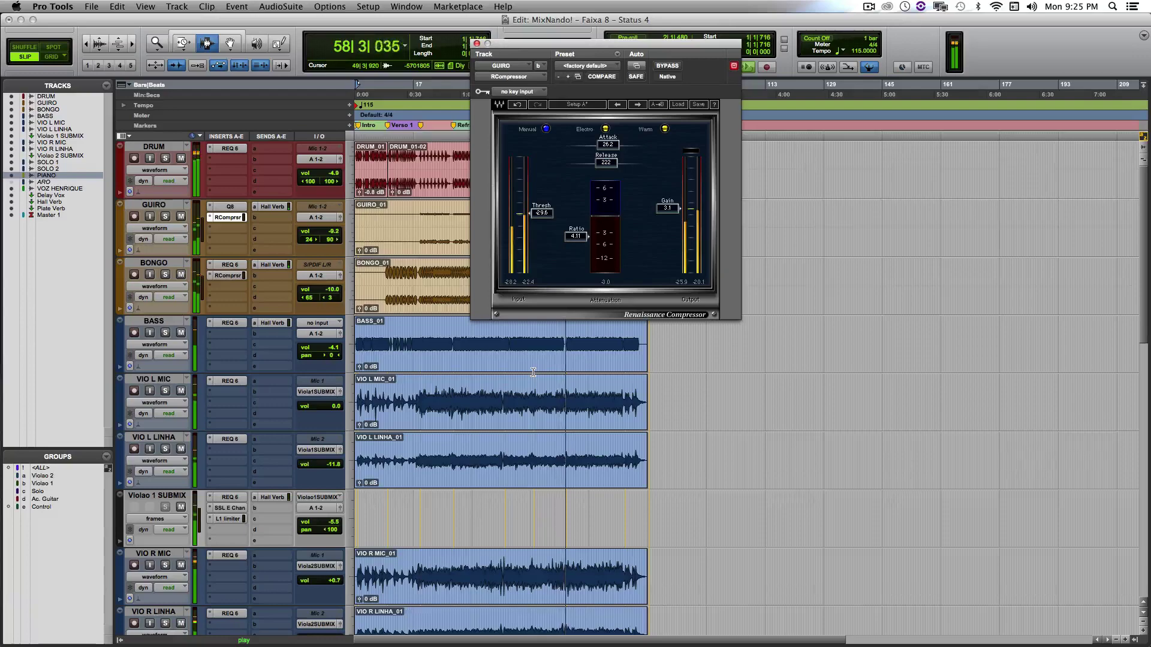
pyautogui.scroll(-6, 533, 371)
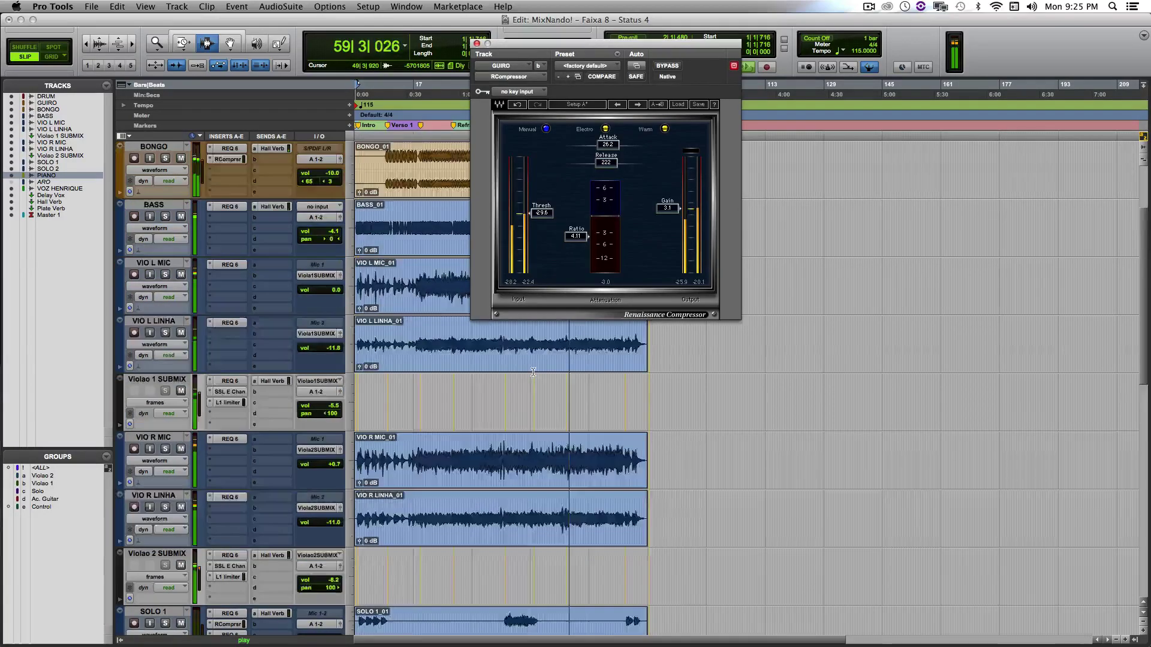
pyautogui.scroll(-6, 533, 372)
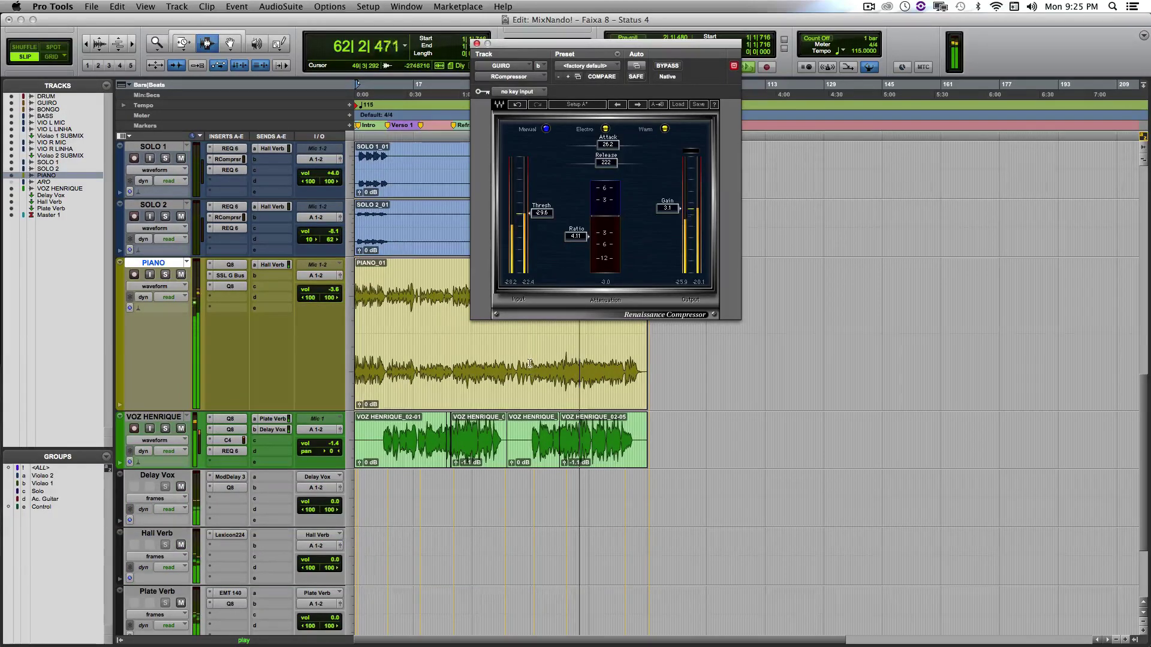
pyautogui.click(478, 42)
# Review the tracks from DRUM down to Master 1 while the song plays through its Final section, and stop playback
pyautogui.scroll(-4, 541, 227)
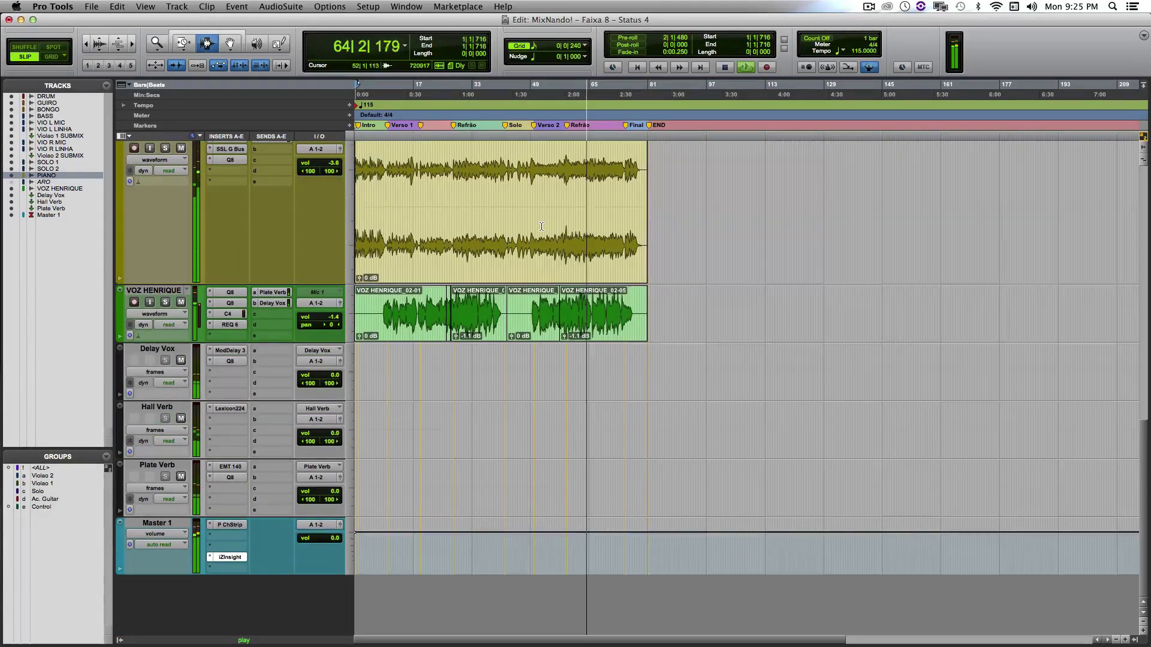
pyautogui.scroll(3, 541, 227)
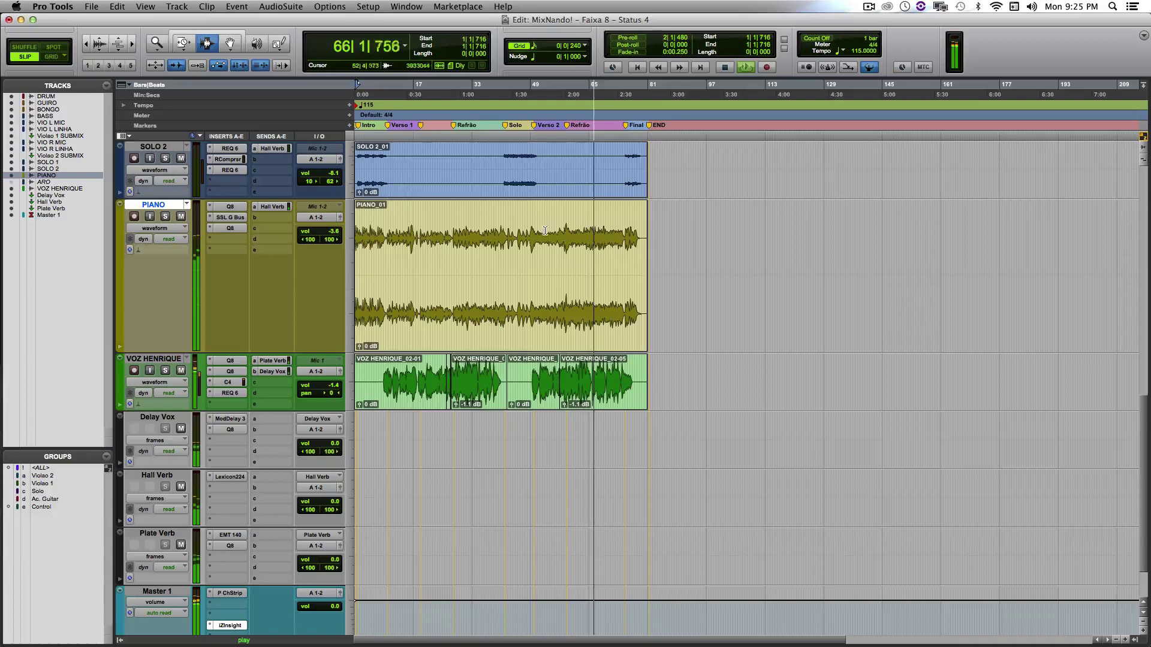
pyautogui.scroll(-2, 546, 230)
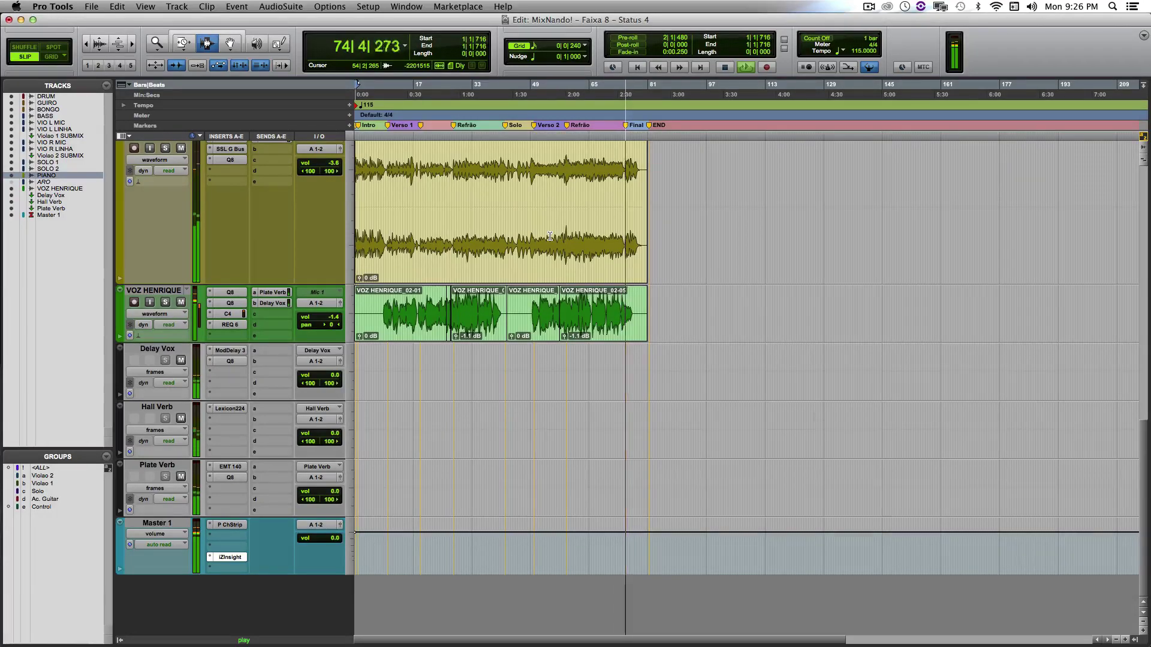
pyautogui.scroll(6, 622, 222)
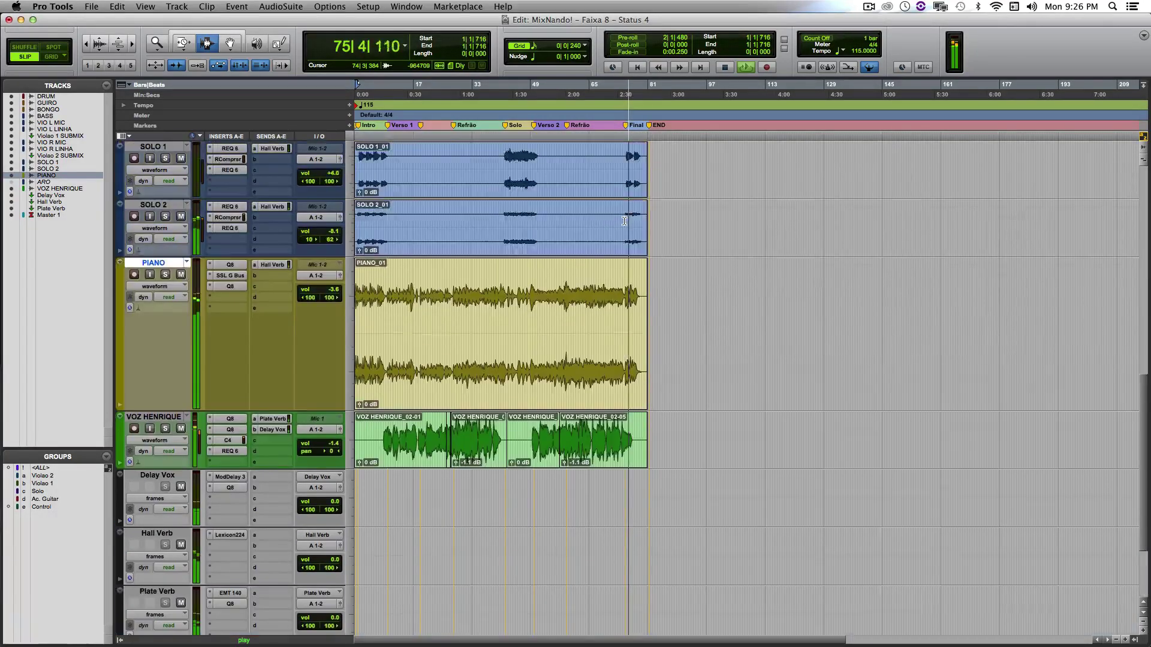
pyautogui.scroll(6, 624, 221)
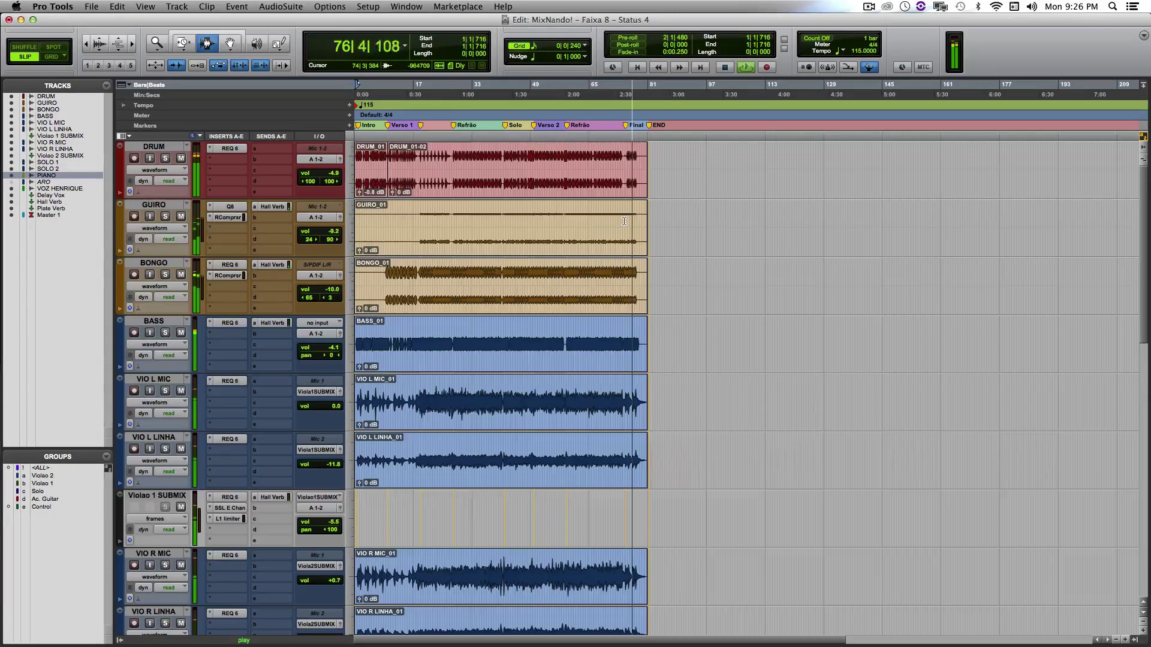
pyautogui.scroll(-3, 624, 222)
pyautogui.scroll(-5, 624, 221)
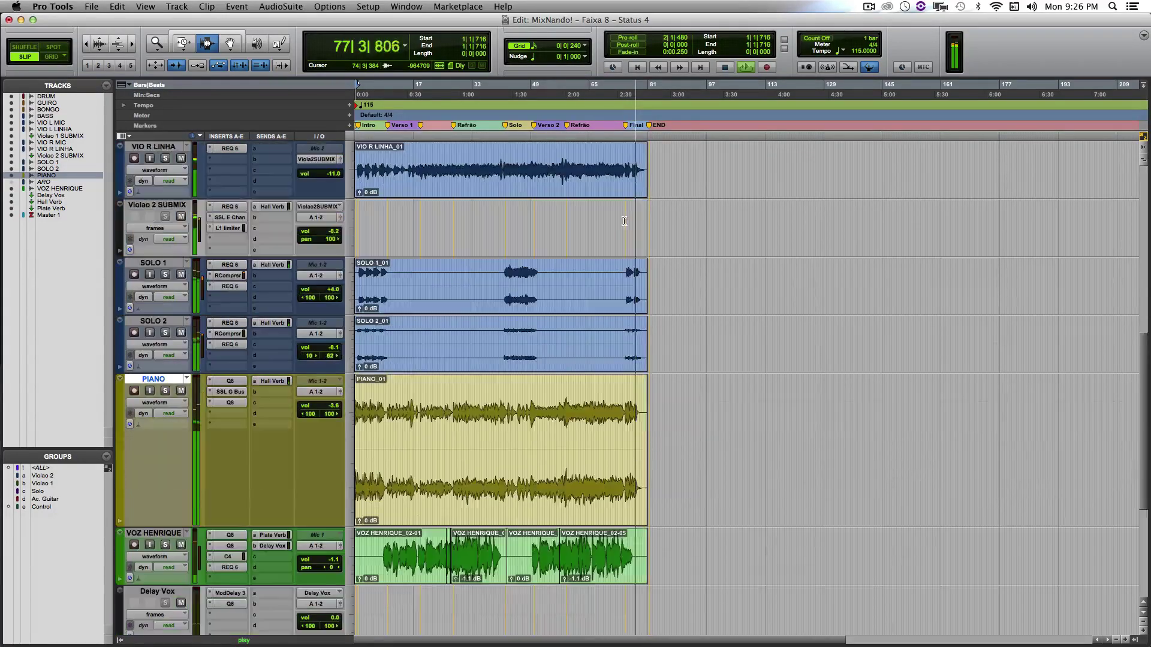
pyautogui.scroll(-2, 624, 221)
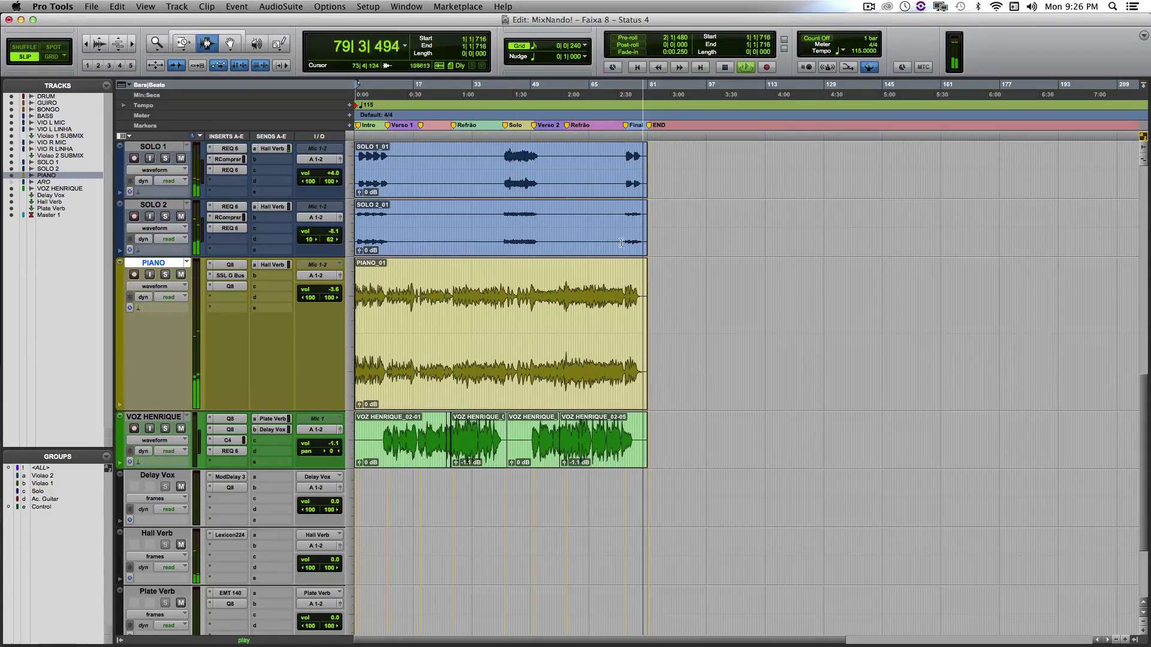
pyautogui.press('space')
# Inspect the UAD Precision Channel Strip insert on the Master 1 track and close it
pyautogui.scroll(-3, 499, 444)
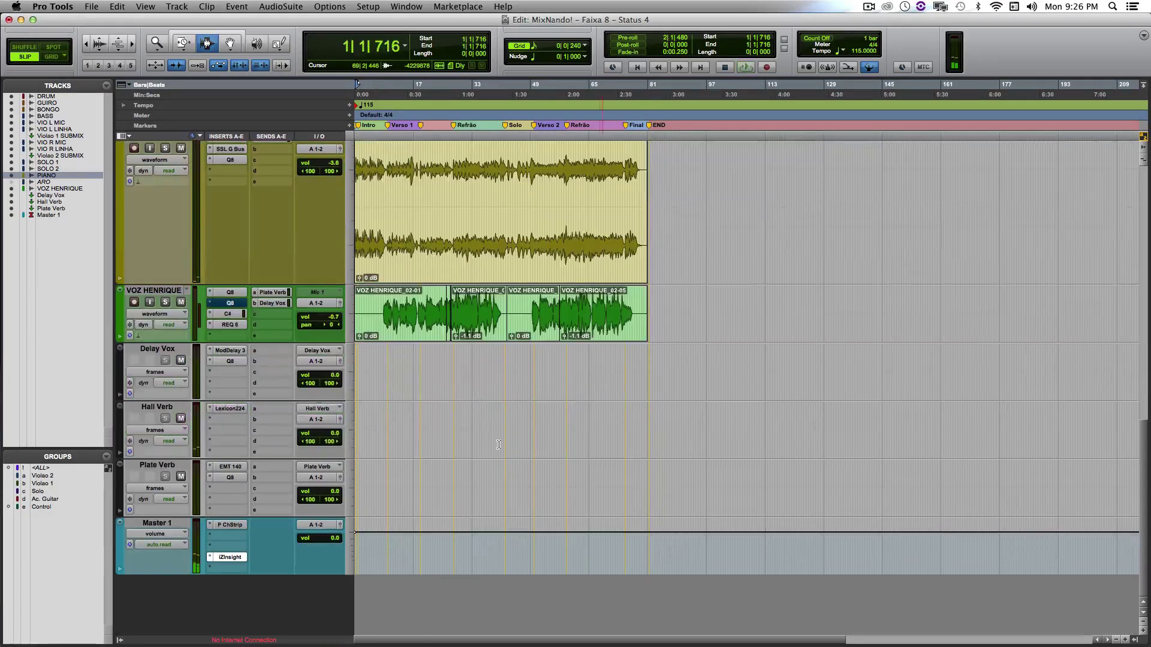
pyautogui.click(228, 525)
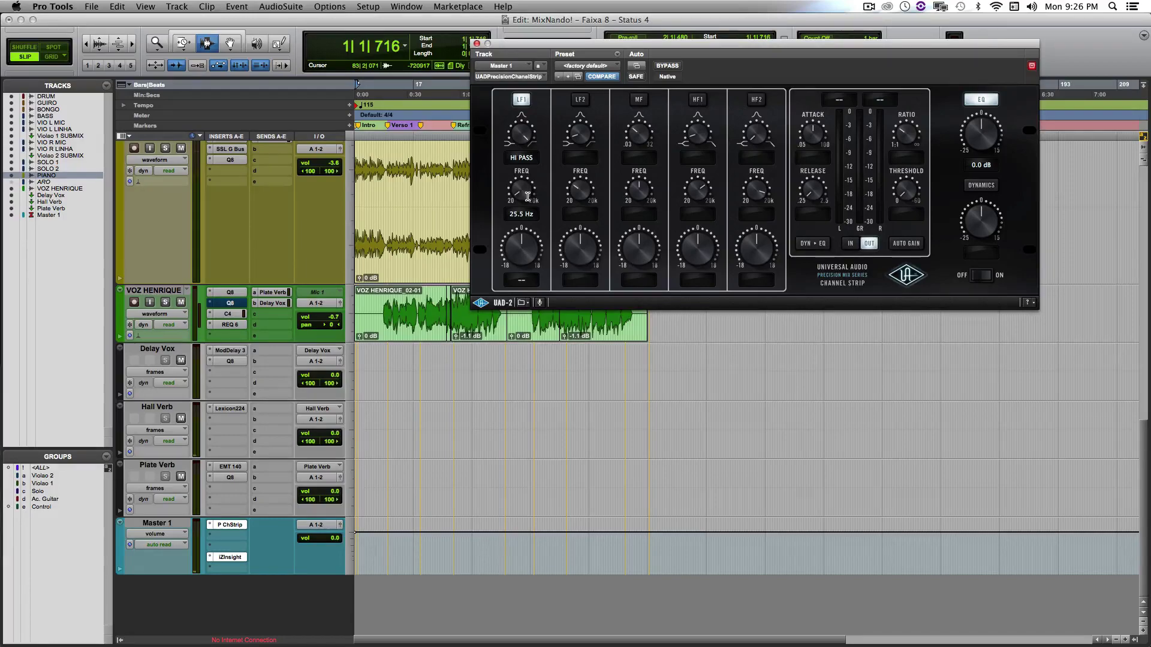
pyautogui.click(476, 43)
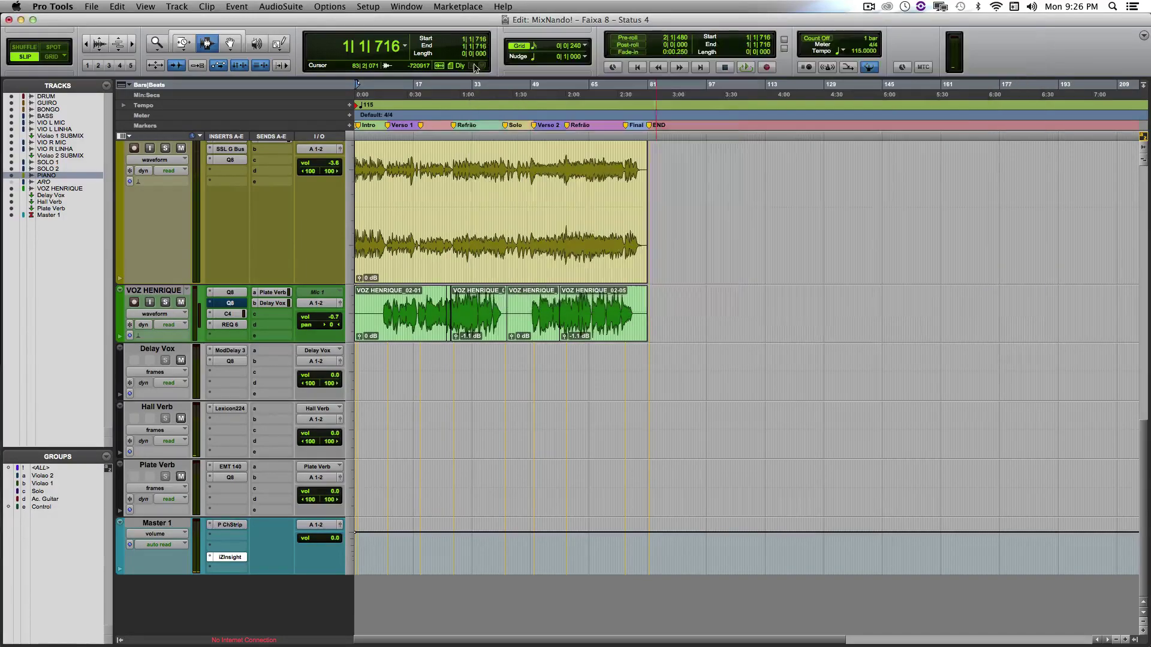
# Highlight a passage of the DRUM track from about bar 4 to 19 and place the edit cursor on BASS at bar 8
pyautogui.scroll(10, 452, 253)
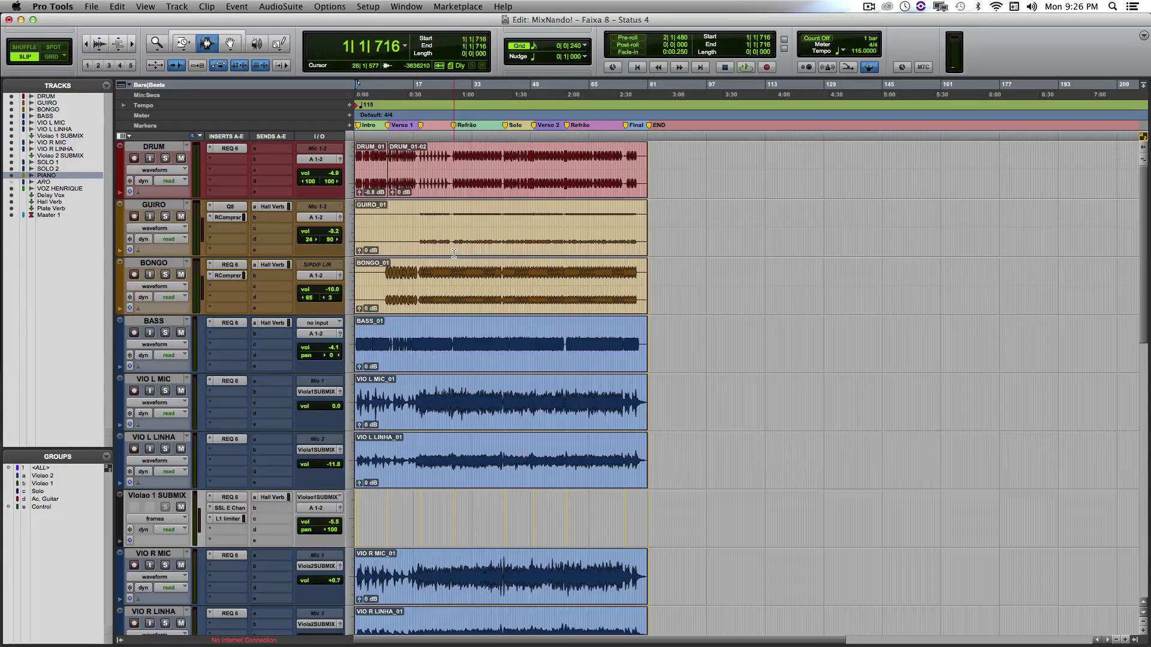
pyautogui.moveTo(369, 157); pyautogui.dragTo(421, 170)
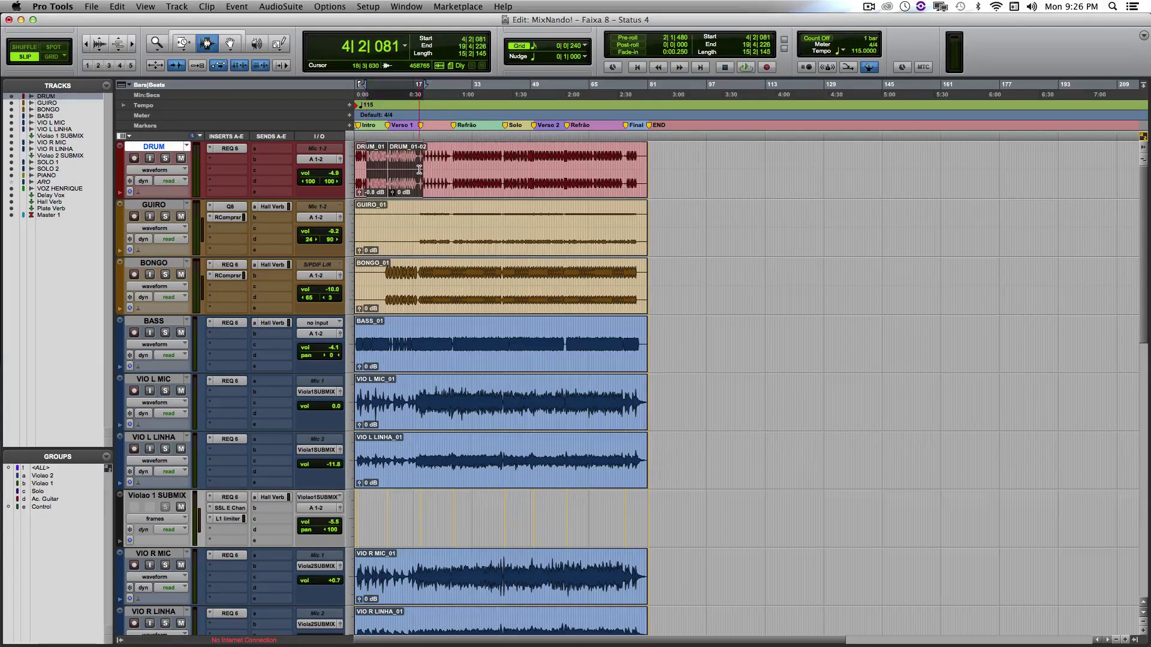
pyautogui.click(380, 349)
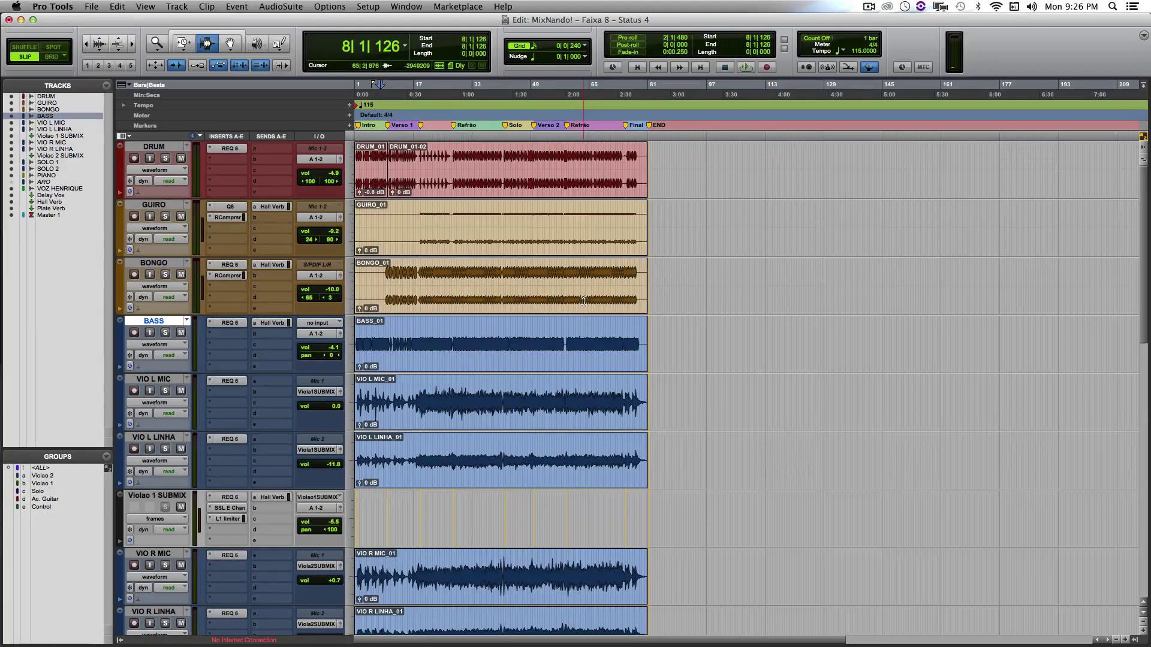